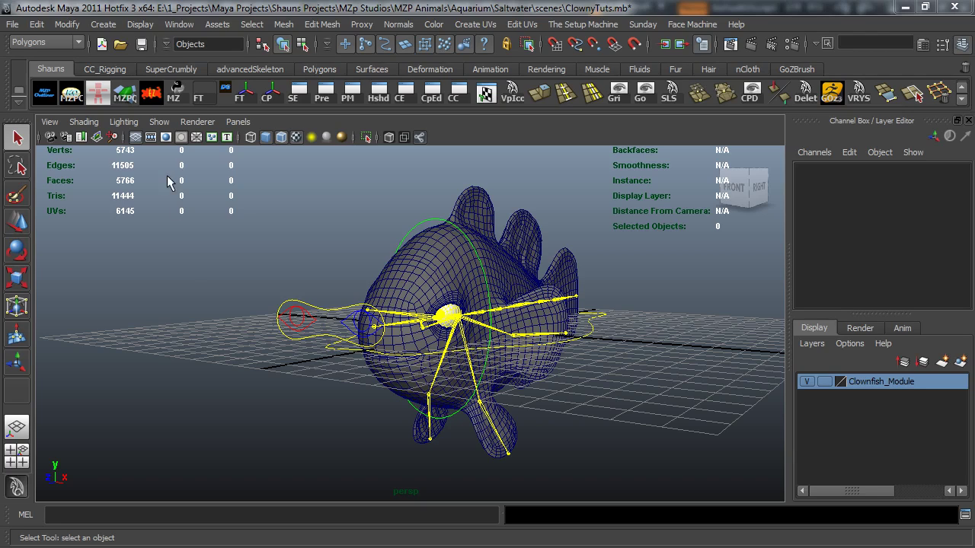
Step: Select the clownfish body mesh and convert its smooth mesh preview to polygons
alt+drag(450, 277, 264, 274)
key(e)
click(395, 277)
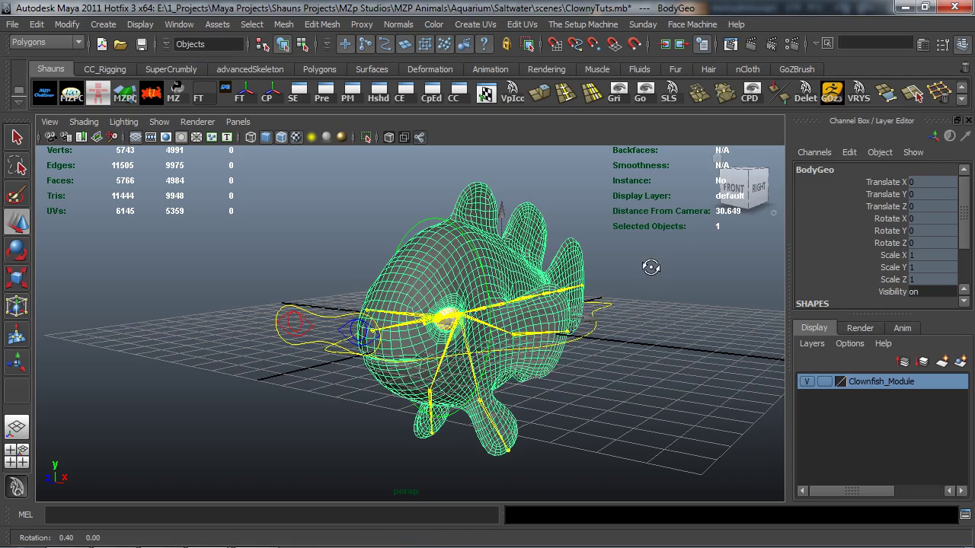
alt+drag(663, 262, 449, 247)
alt+drag(329, 233, 328, 234)
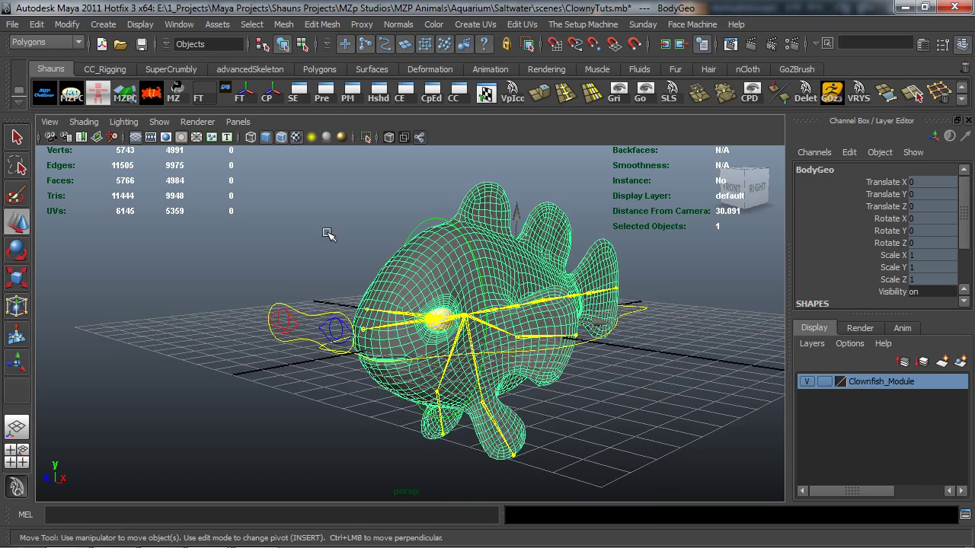
alt+drag(300, 229, 343, 253)
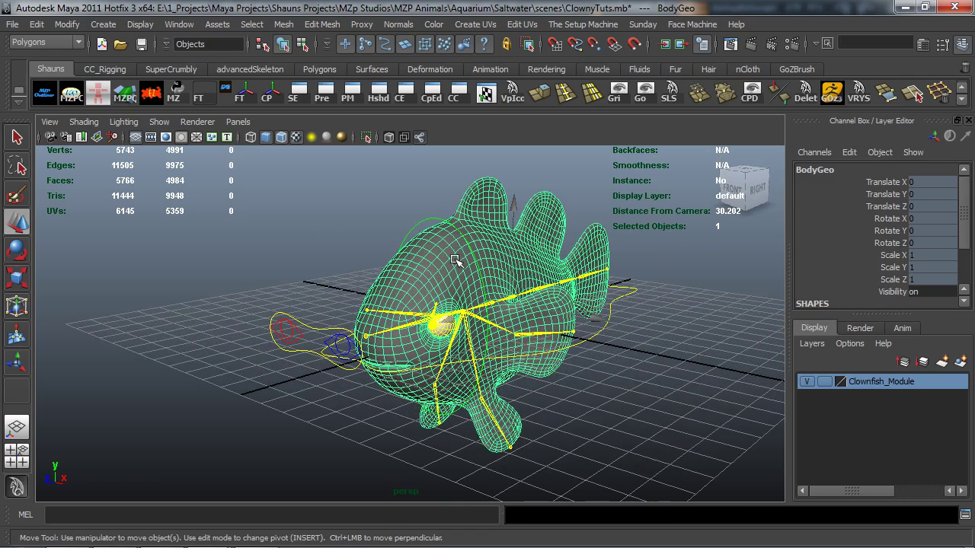
click(66, 23)
mouse_move(97, 275)
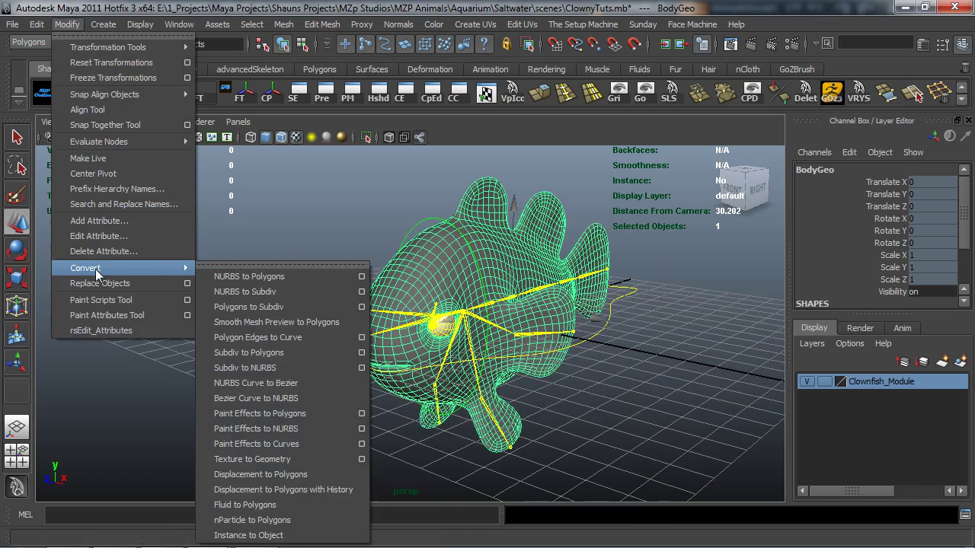
click(283, 324)
Step: Triangulate the converted clownfish body mesh
alt+drag(330, 284, 445, 288)
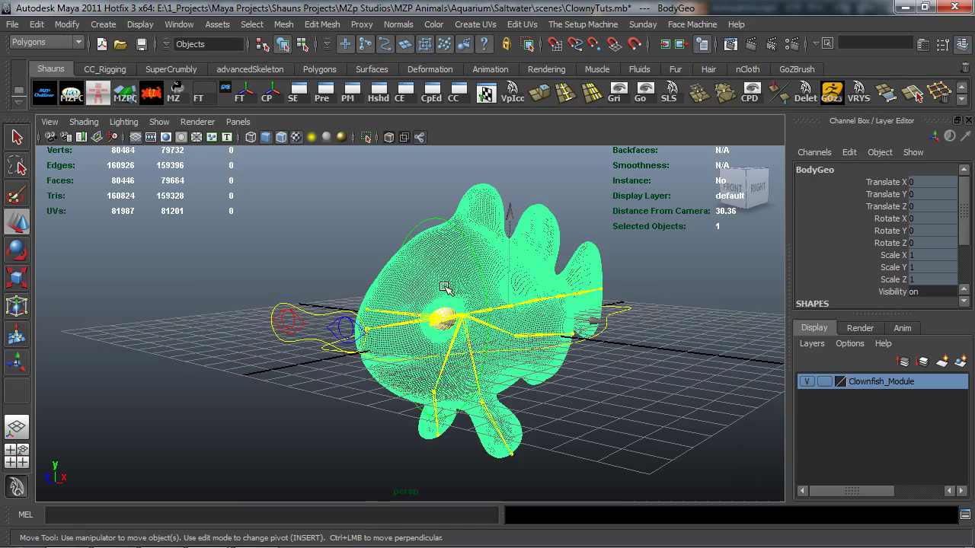
scroll(403, 273, up, 3)
alt+drag(404, 273, 349, 279)
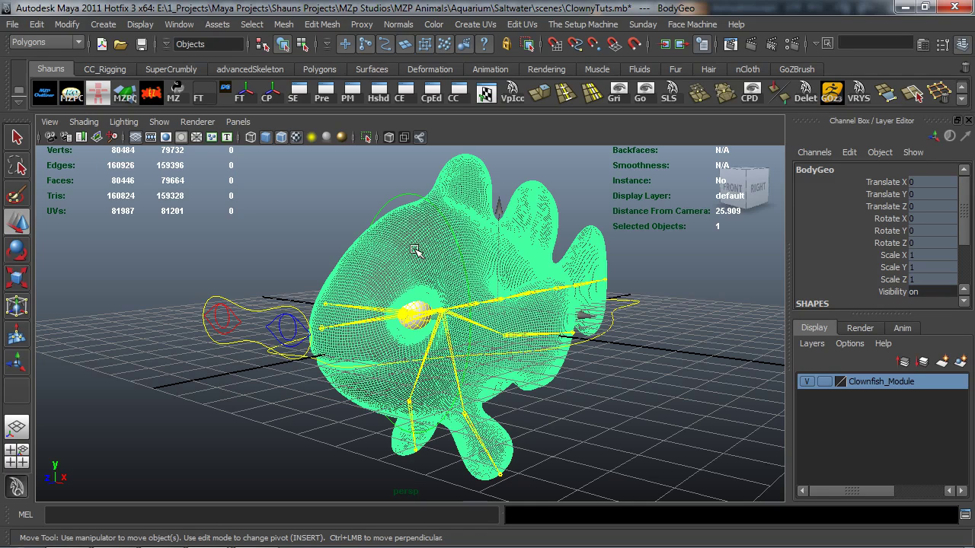
click(283, 24)
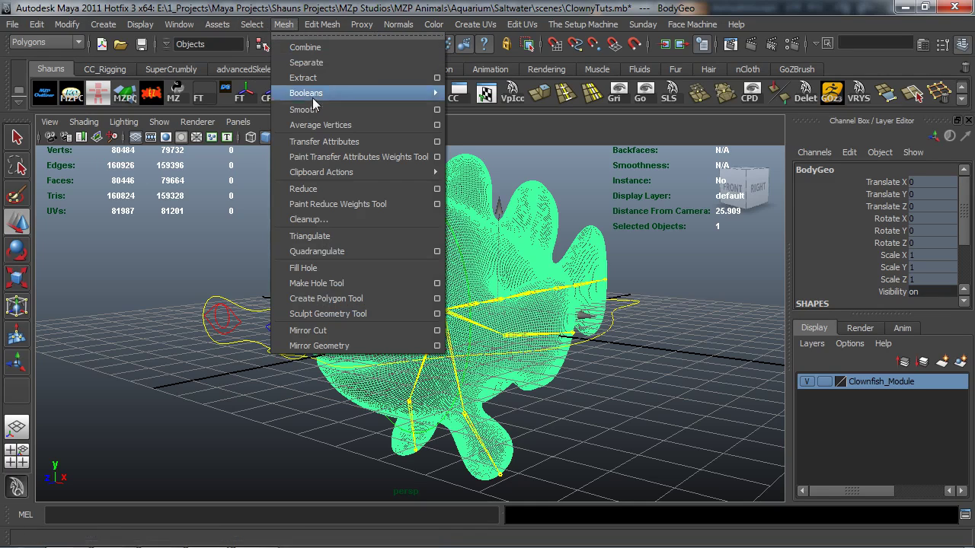
click(335, 238)
alt+drag(244, 236, 428, 261)
click(275, 248)
click(379, 254)
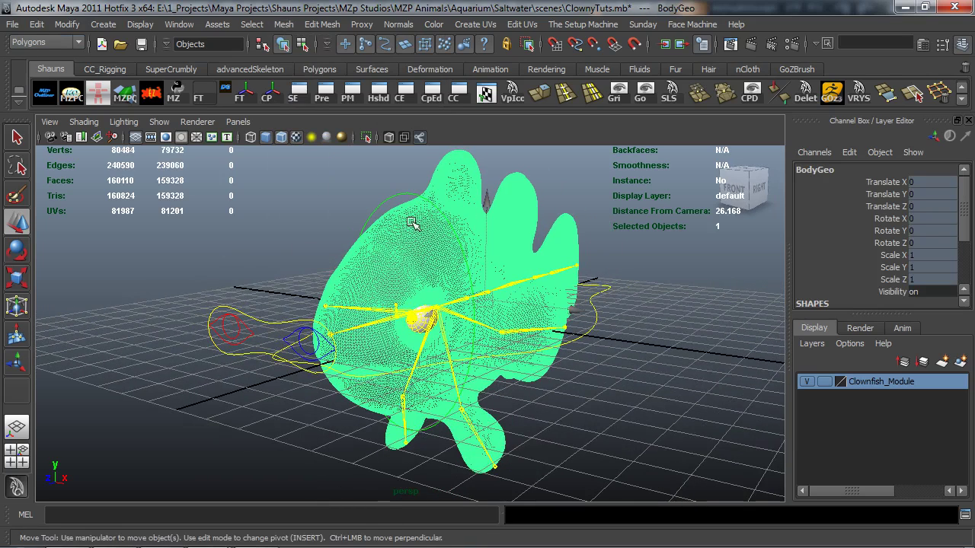
Step: Export the selected body mesh as OBJ into the desktop folder 5ClownfishLow, replacing Low.obj
click(12, 25)
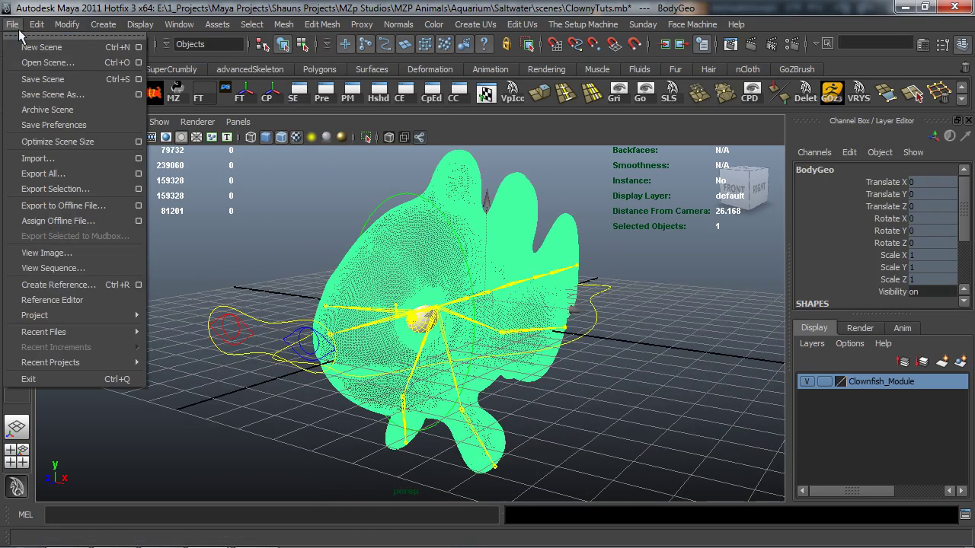
click(55, 189)
click(89, 100)
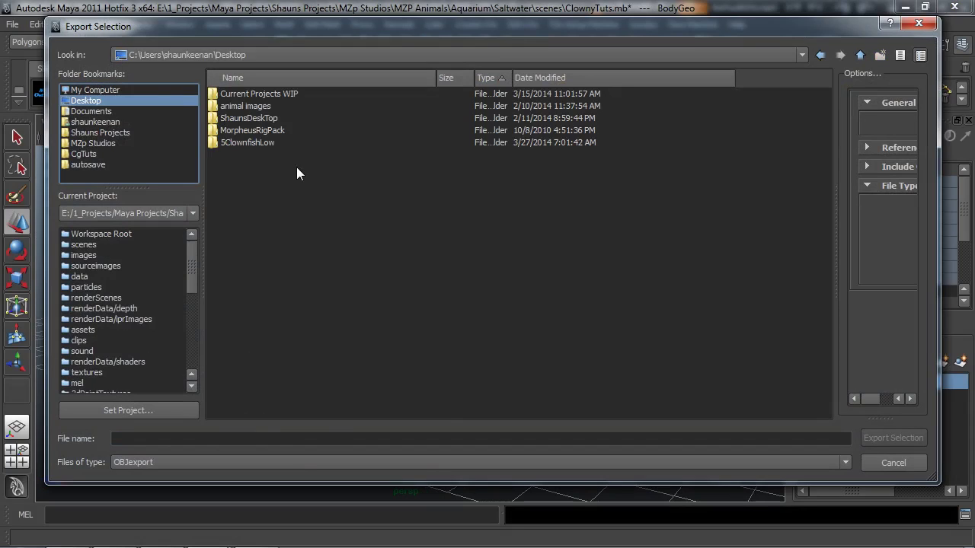
double_click(257, 143)
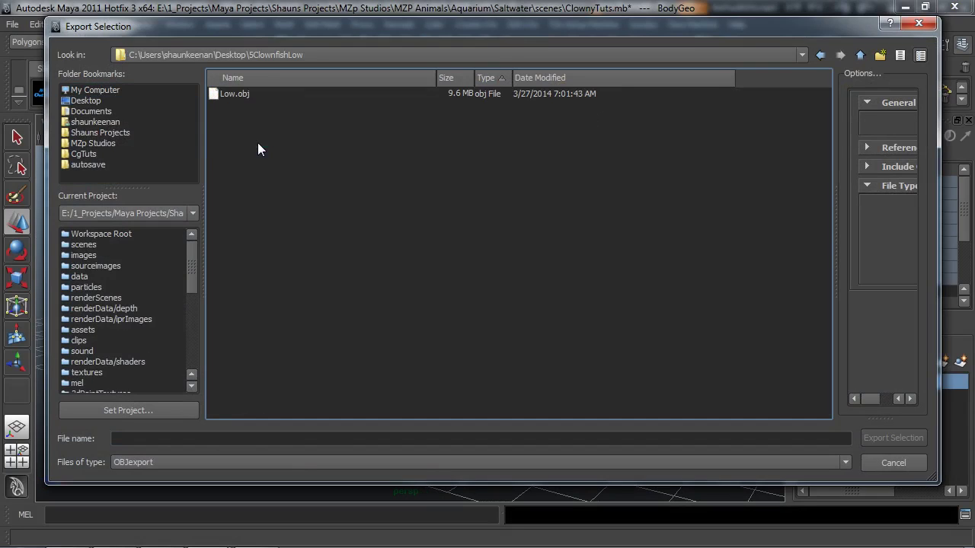
double_click(230, 94)
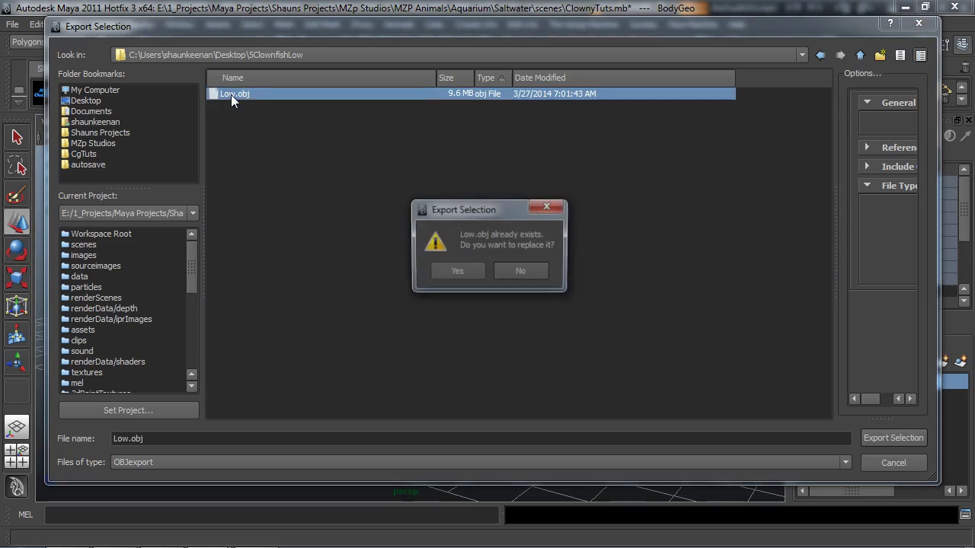
click(451, 272)
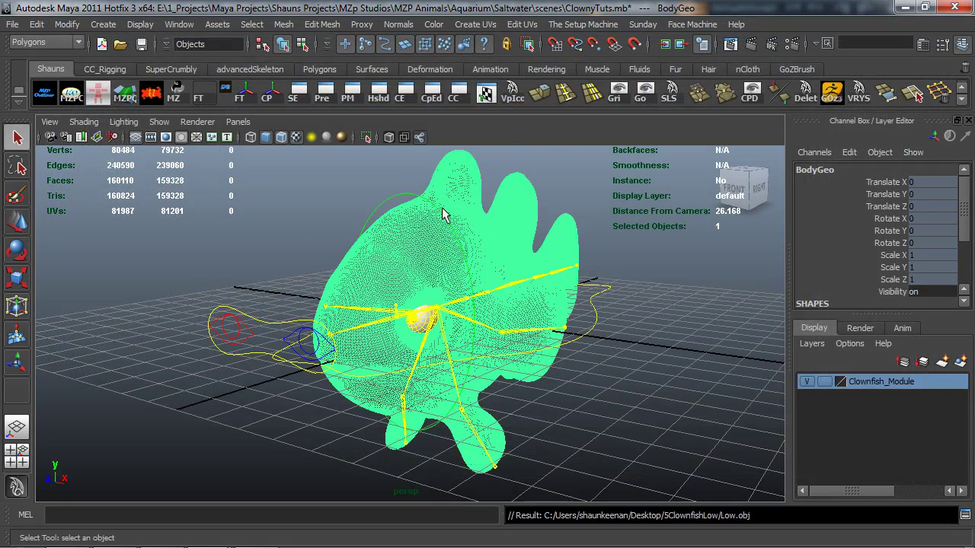
Step: Switch to ZBrush, bring up the tool settings and set the painted clownfish to subdivision level 1
click(924, 7)
click(899, 70)
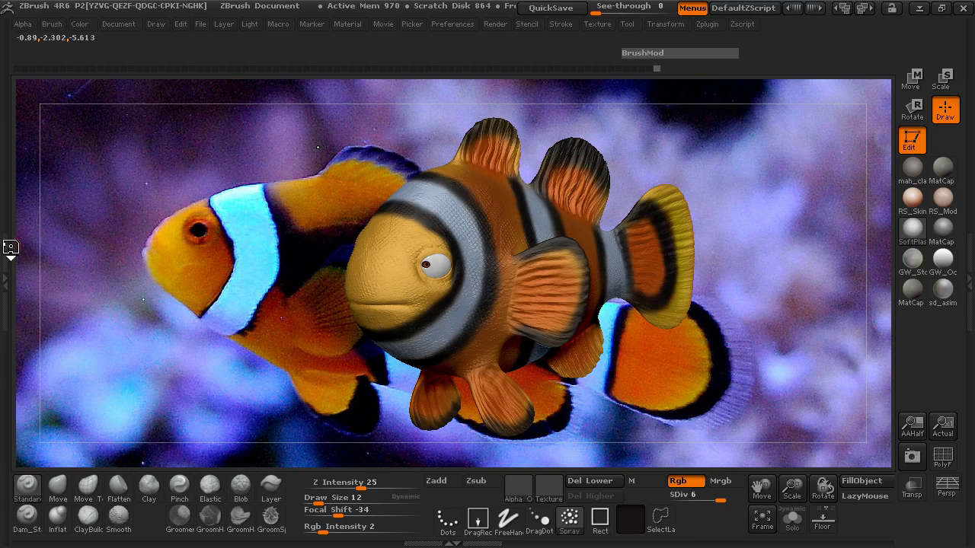
click(12, 244)
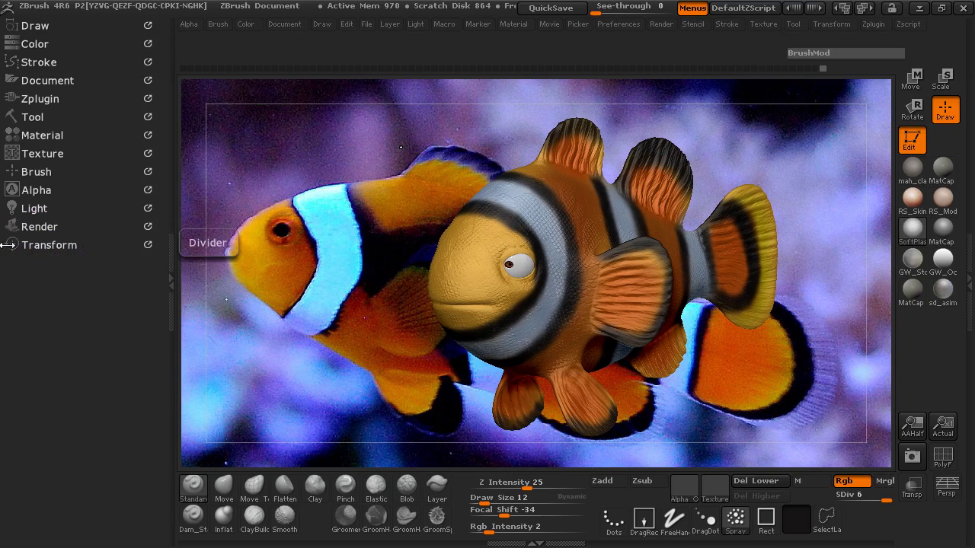
click(34, 117)
scroll(96, 283, down, 5)
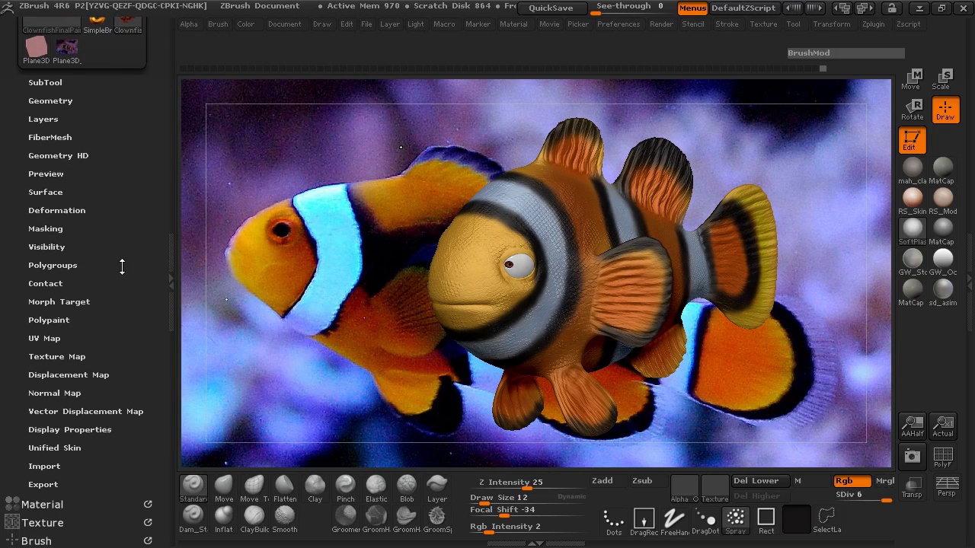
click(839, 500)
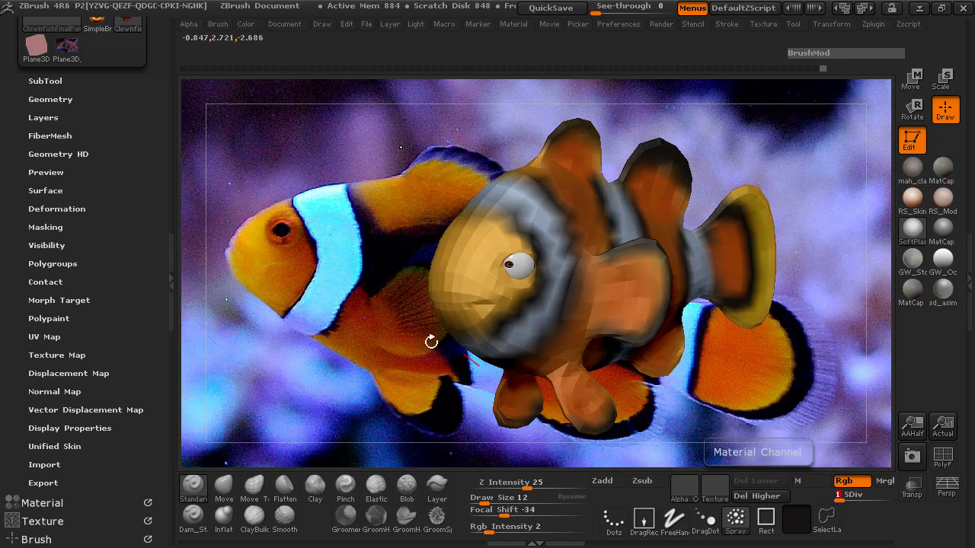
Step: Set the clownfish's UV map size to 4096 and create its UVs with GUVTiles
mouse_move(128, 186)
mouse_down()
mouse_move(135, 279)
mouse_move(127, 189)
mouse_up()
click(48, 344)
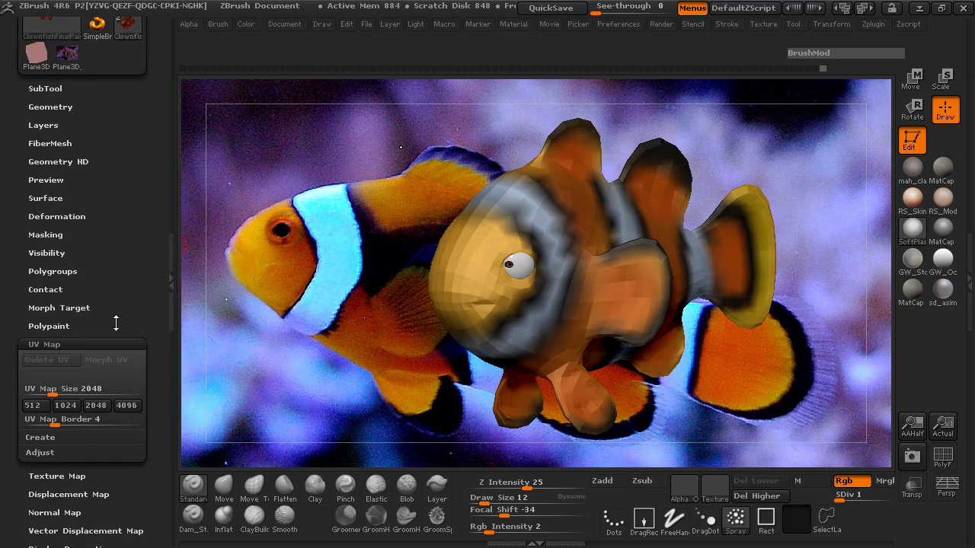
drag(115, 322, 122, 242)
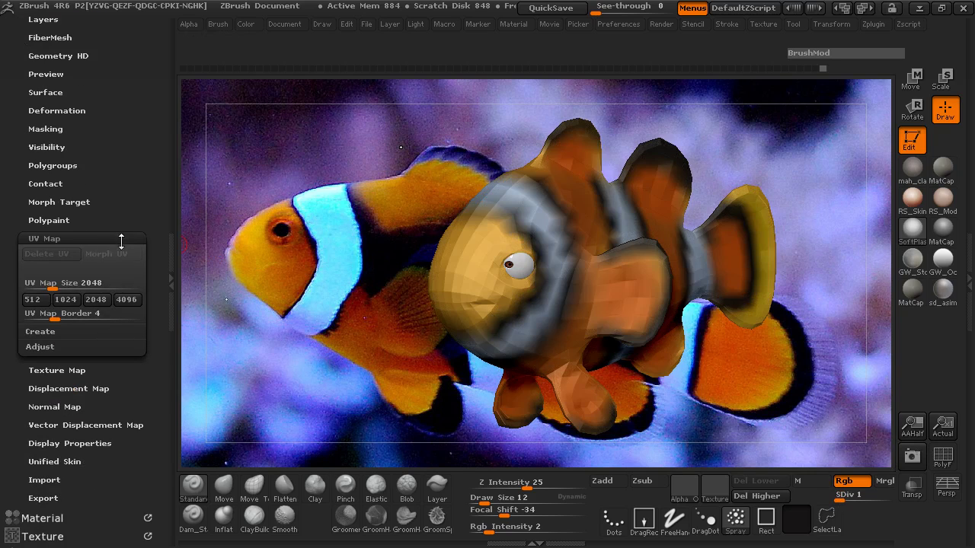
click(127, 302)
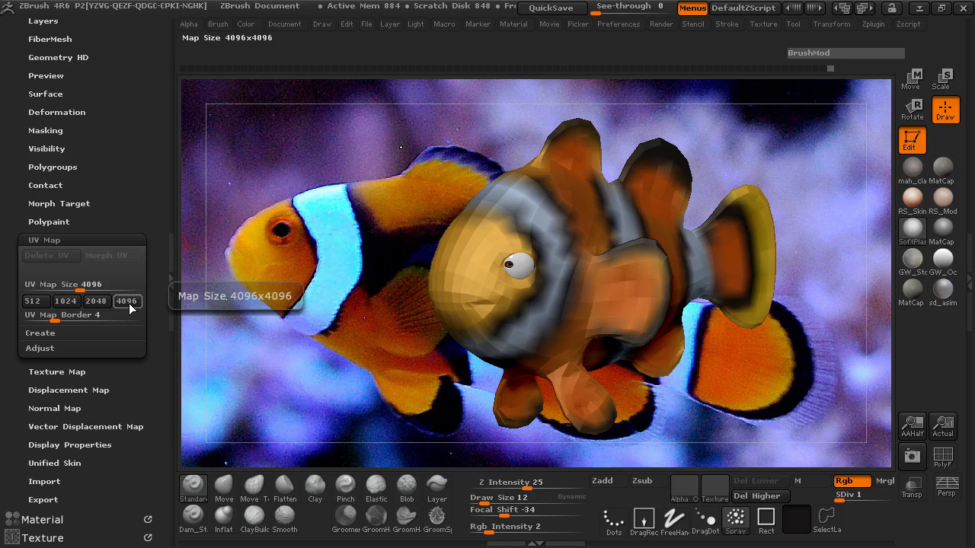
click(53, 334)
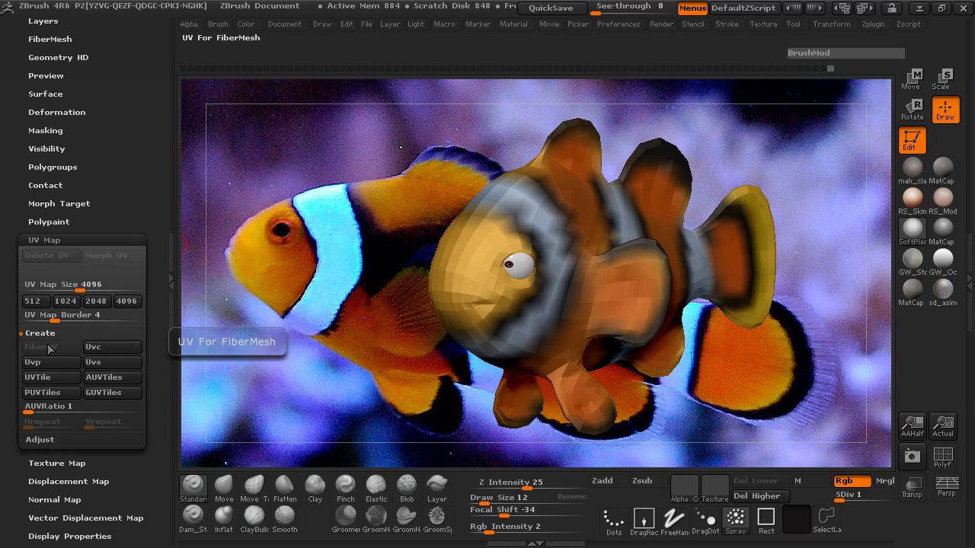
click(90, 394)
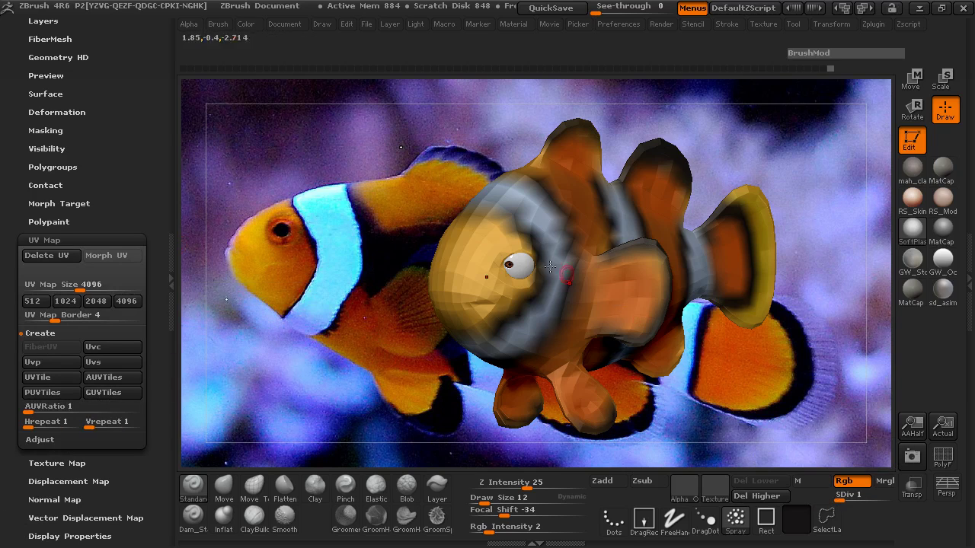
Step: Raise the clownfish to subdivision level 6 and create a new texture map from its polypaint
drag(838, 495, 900, 499)
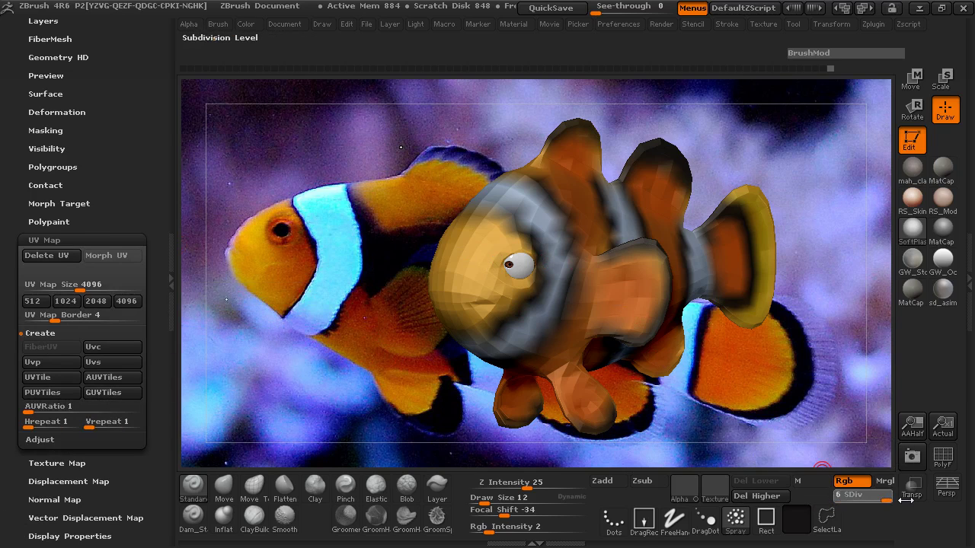
click(46, 240)
click(72, 253)
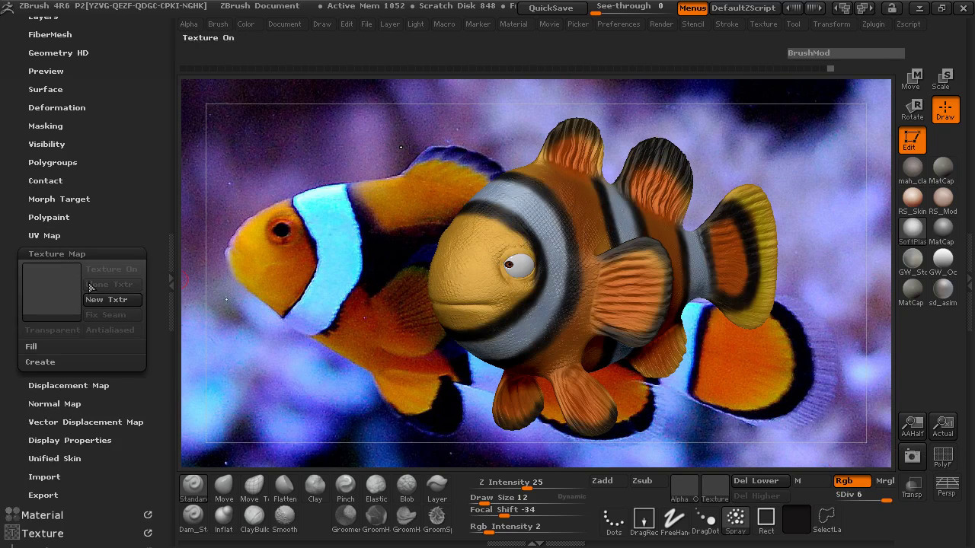
scroll(77, 323, down, 2)
click(55, 322)
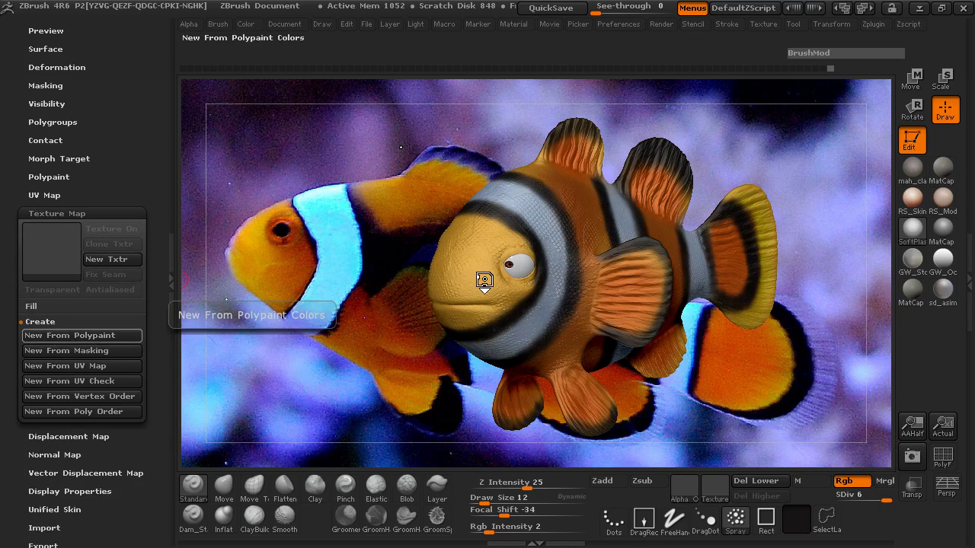
mouse_move(49, 257)
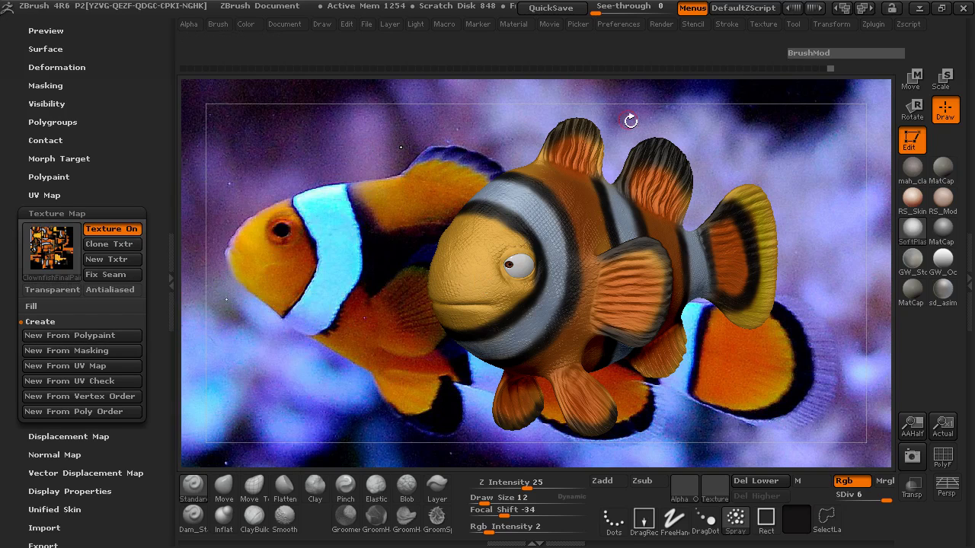
Step: Export the high-resolution clownfish as the OBJ file ClownfishFinalPaint3High into the desktop folder 5ClownfishLow
drag(734, 137, 788, 73)
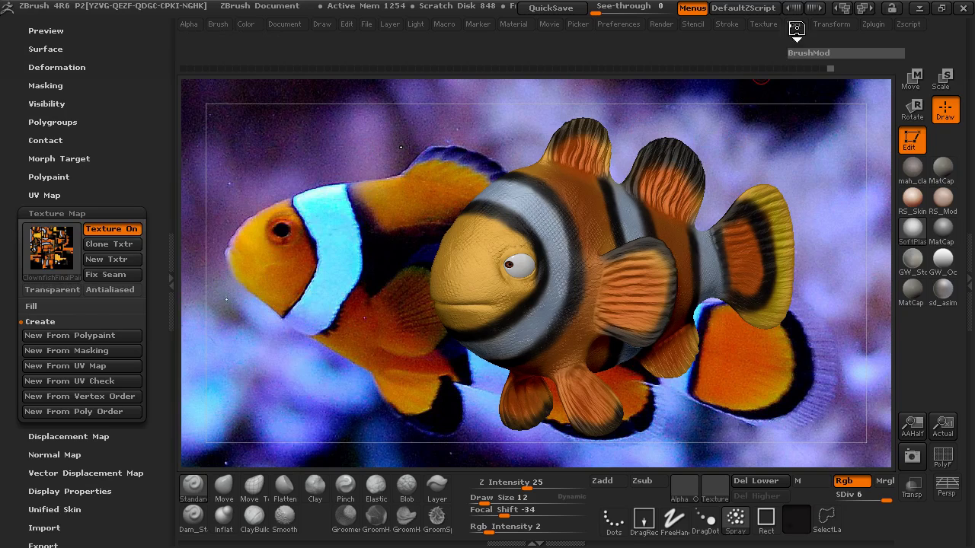
click(794, 24)
click(882, 66)
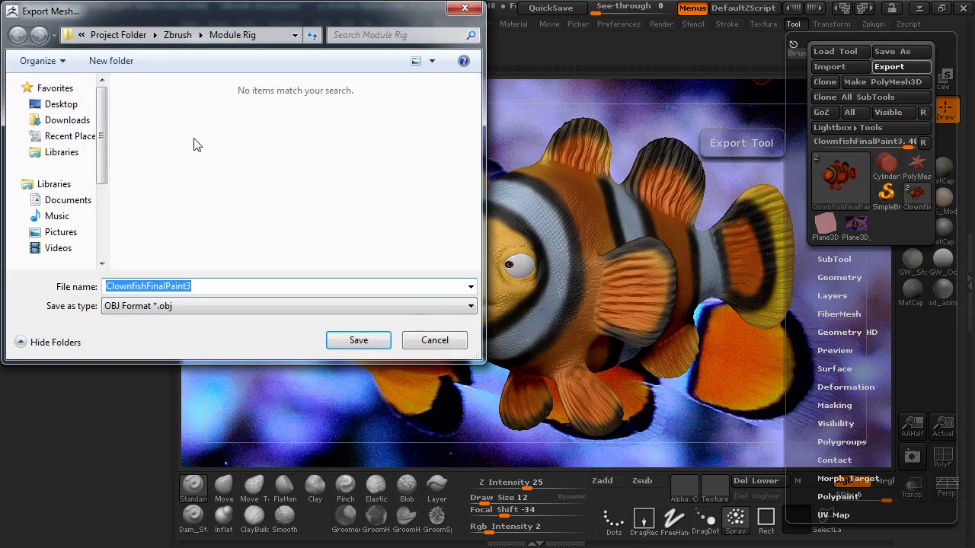
click(222, 286)
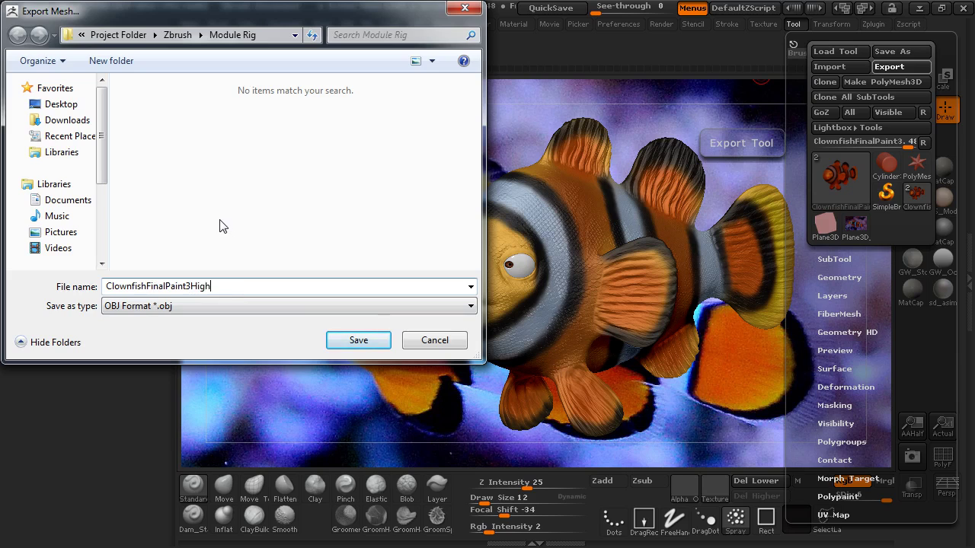
click(55, 104)
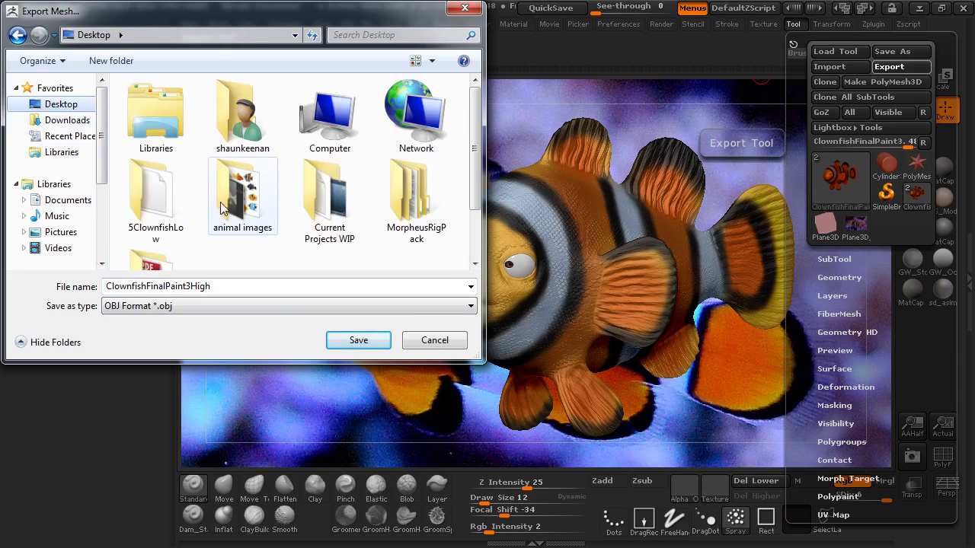
double_click(164, 200)
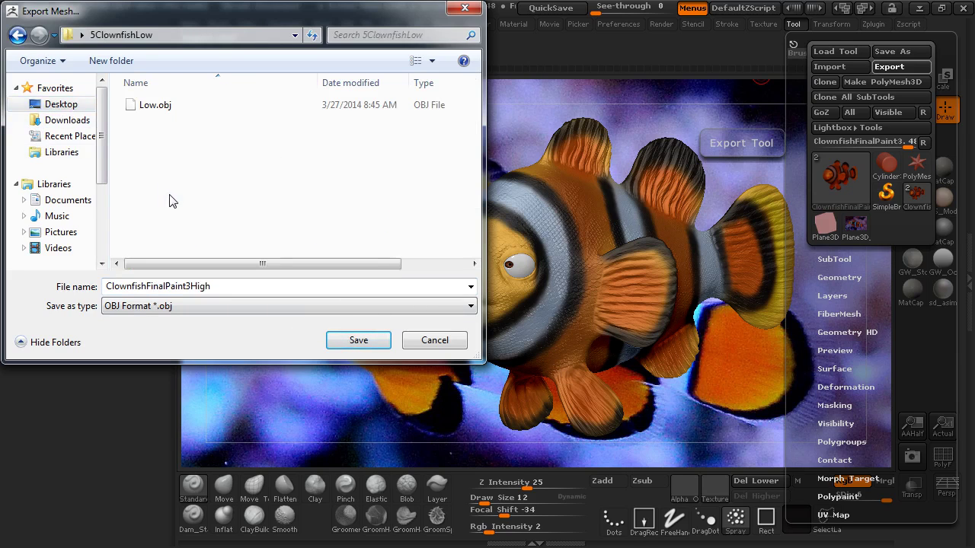
click(356, 340)
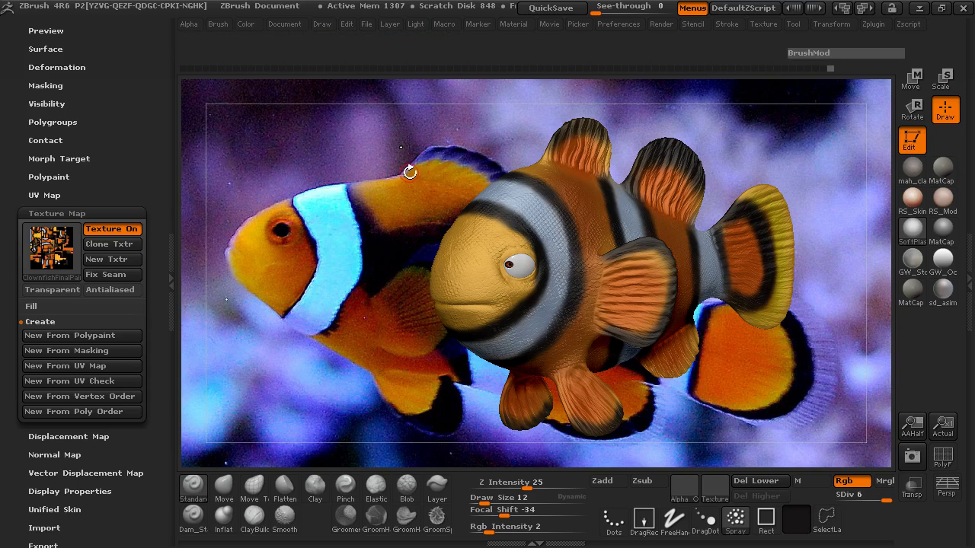
Step: Load the black clownfish variant with white stripes from the project files in LightBox
drag(409, 170, 397, 168)
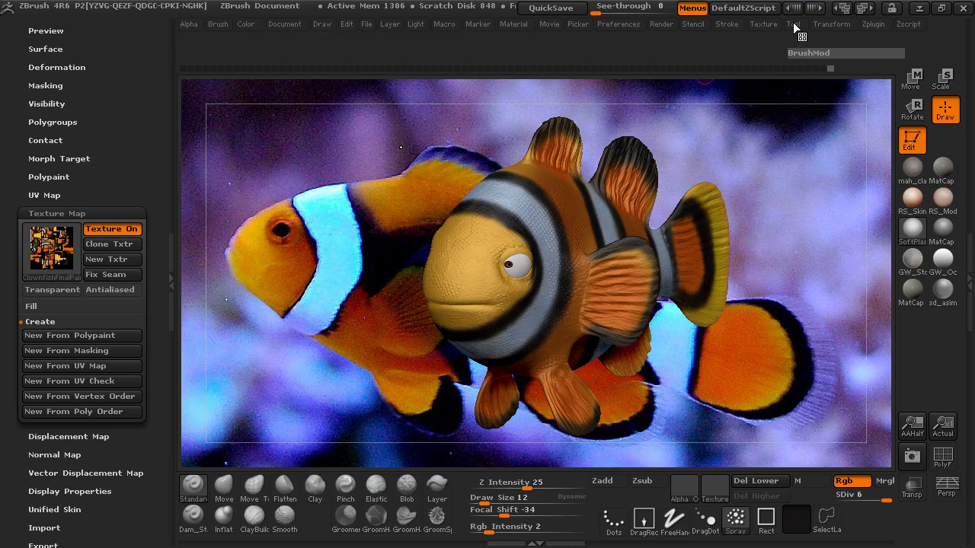
key(comma)
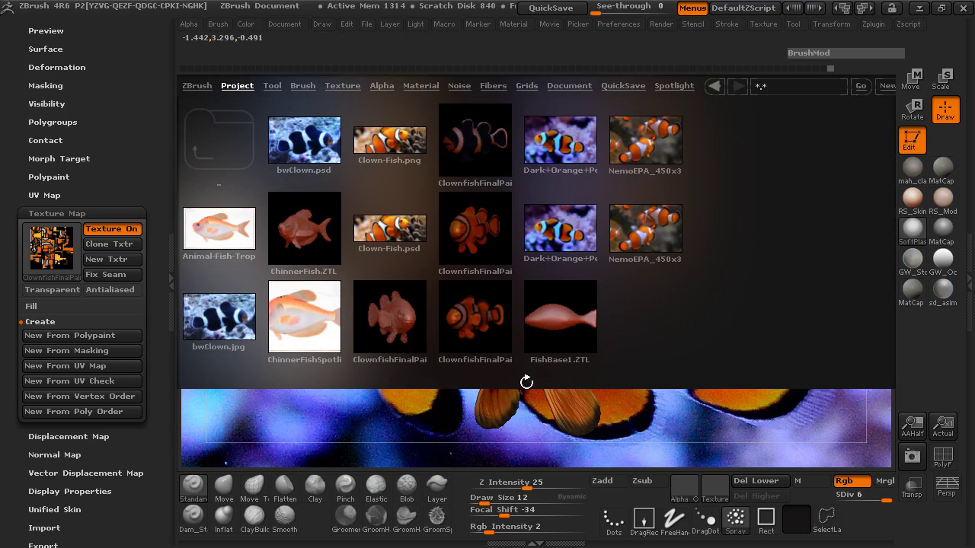
double_click(484, 138)
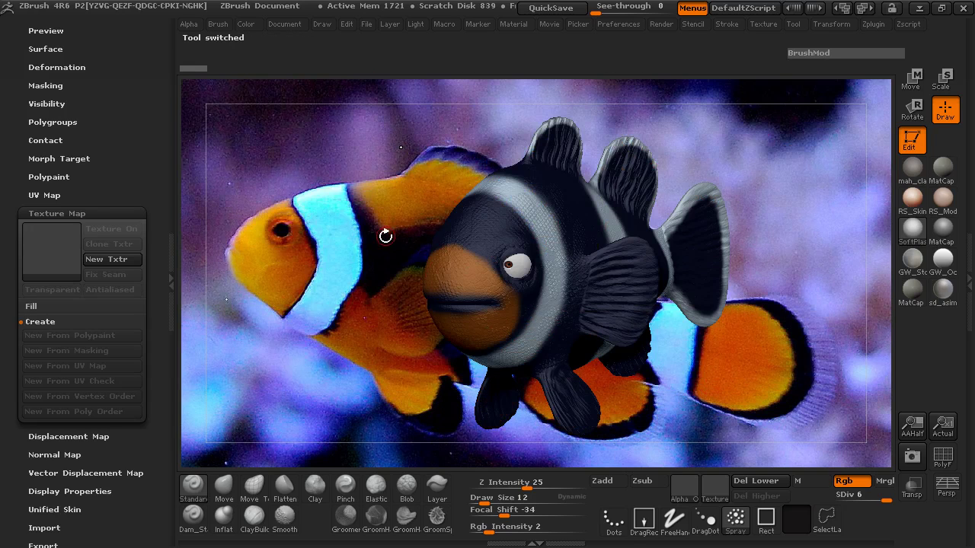
Step: Lower the black clownfish to subdivision level 1, set its UV map size to 4096 and create UVs with GUVTiles
click(50, 195)
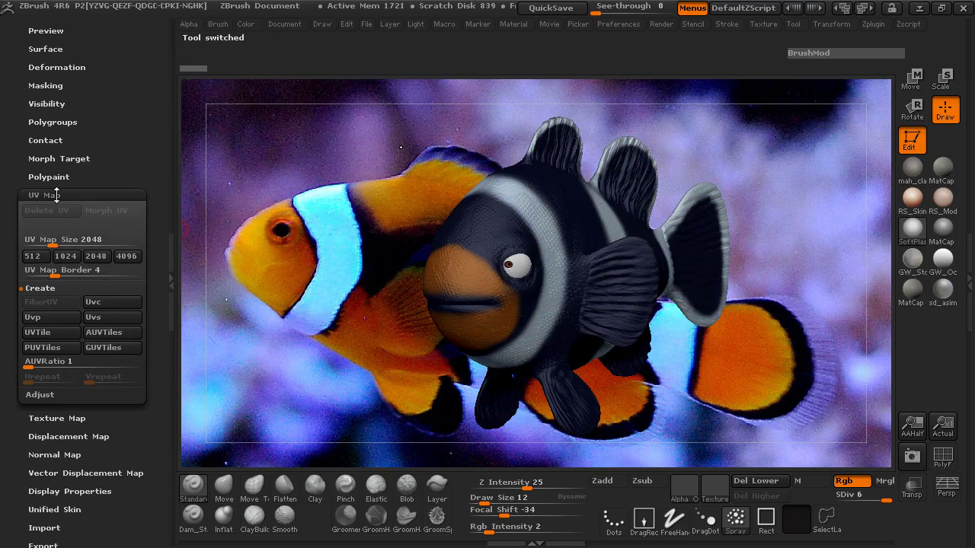
drag(859, 500, 837, 500)
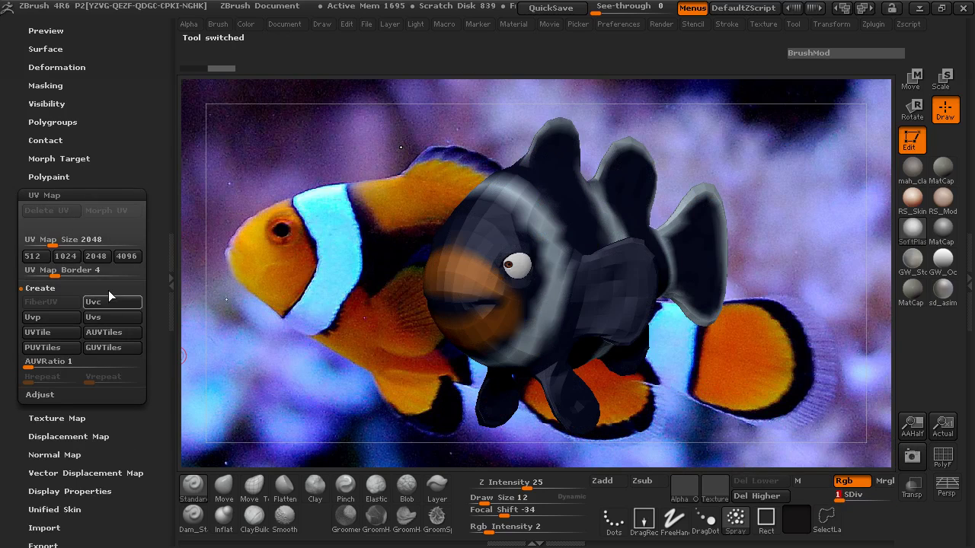
click(121, 259)
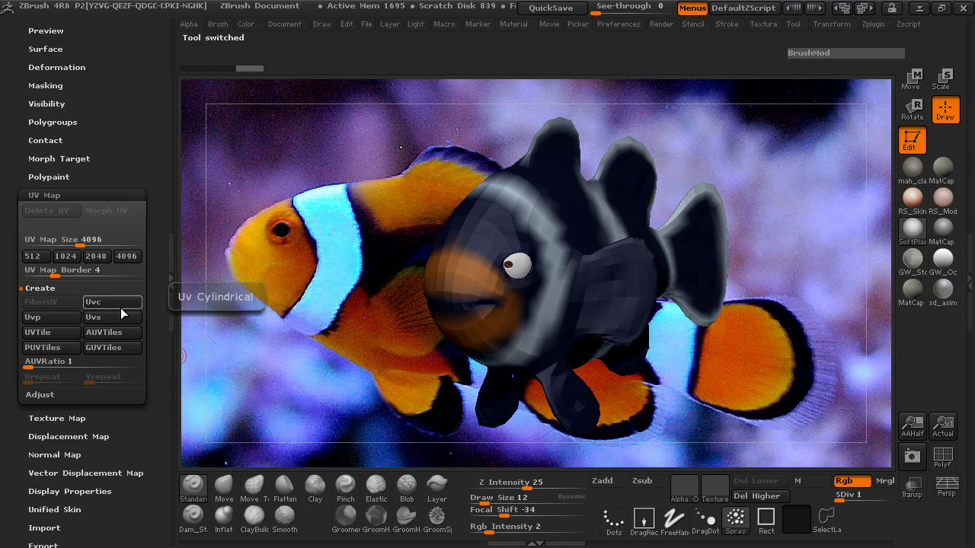
click(119, 350)
Step: Raise the black clownfish to subdivision level 6 and create a new texture map from its polypaint
drag(838, 499, 893, 501)
click(74, 211)
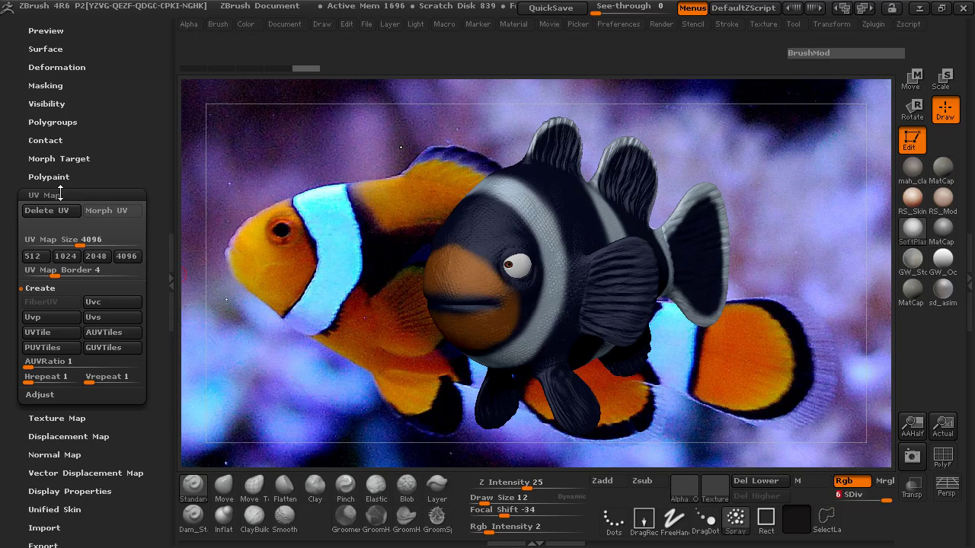
click(60, 194)
click(63, 213)
click(39, 322)
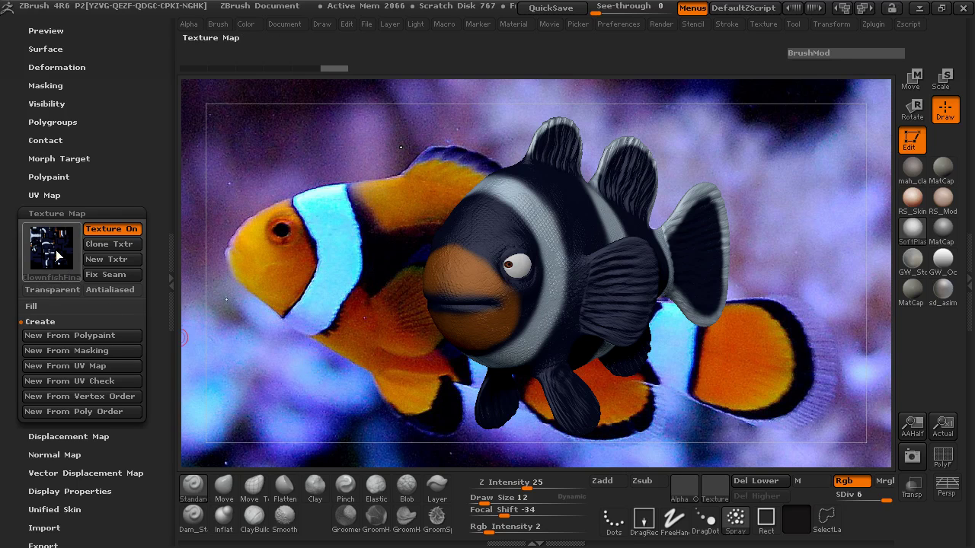
mouse_move(59, 256)
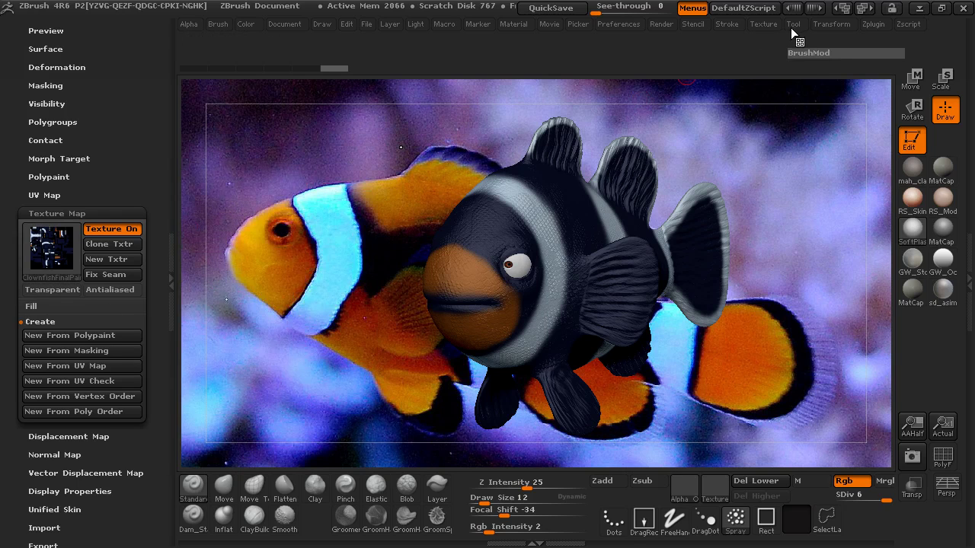
Step: Export the high-resolution black clownfish as the OBJ file ClownfishFinalPaint1High into the folder 5ClownfishLow
click(794, 23)
click(884, 67)
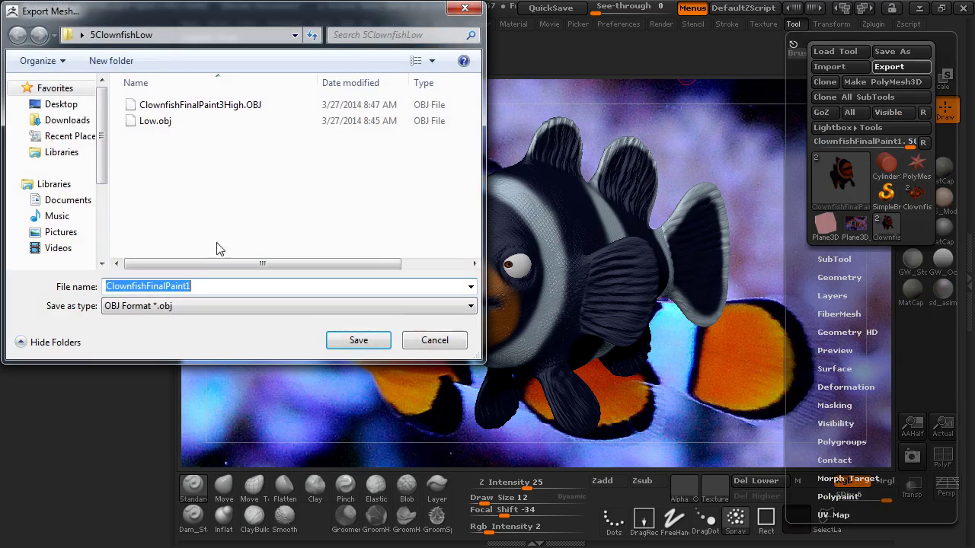
click(217, 283)
text(High)
key(Return)
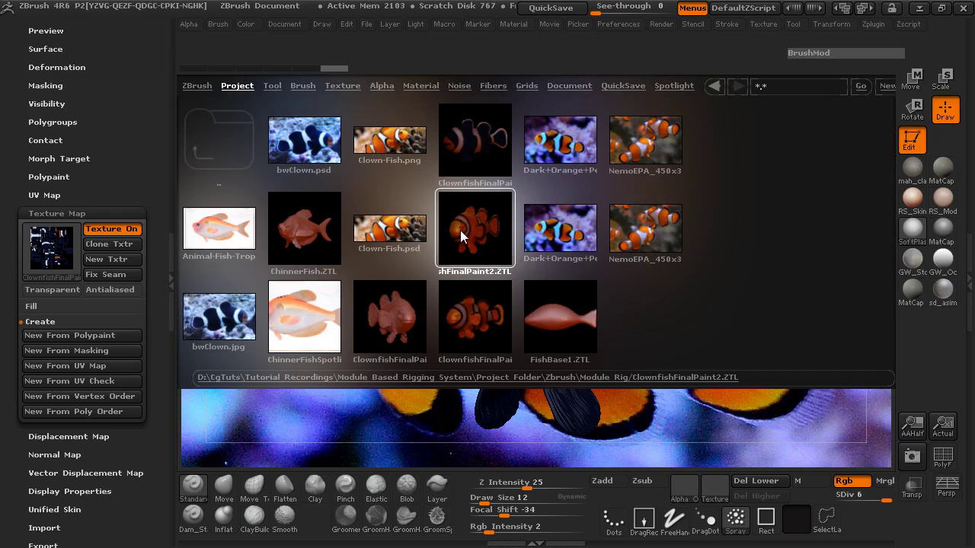
Step: Load the project ClownfishFinalPaint2.ZTL from LightBox and lower the orange clownfish to subdivision level 1
double_click(479, 232)
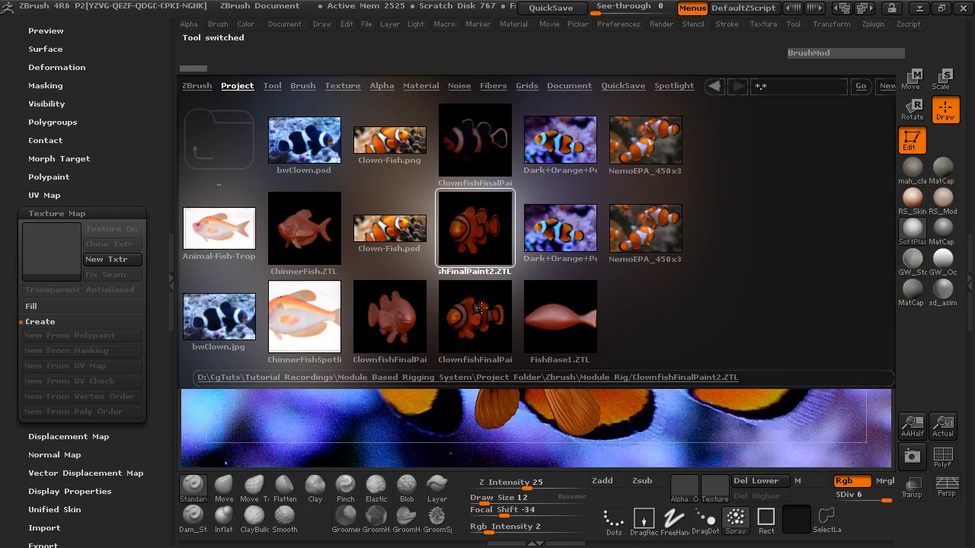
key(comma)
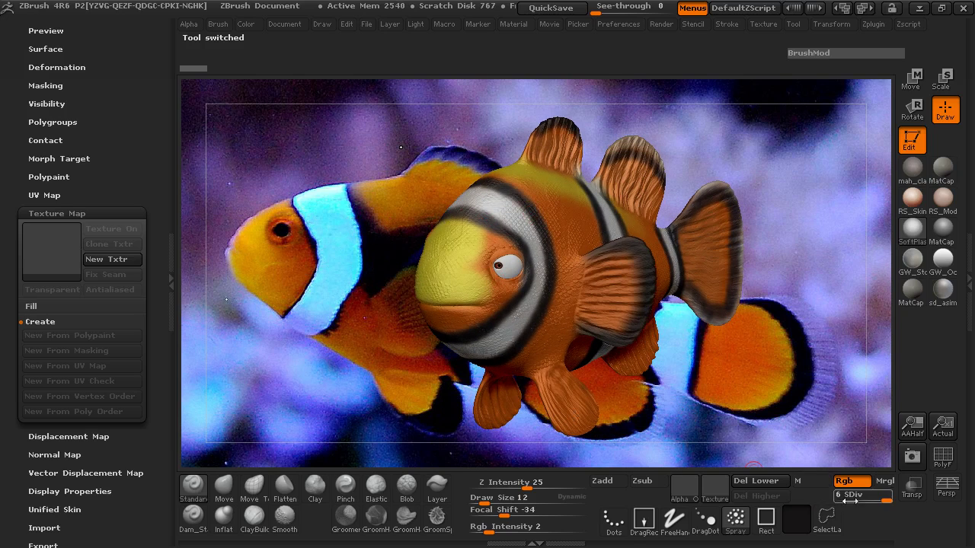
drag(884, 496, 838, 496)
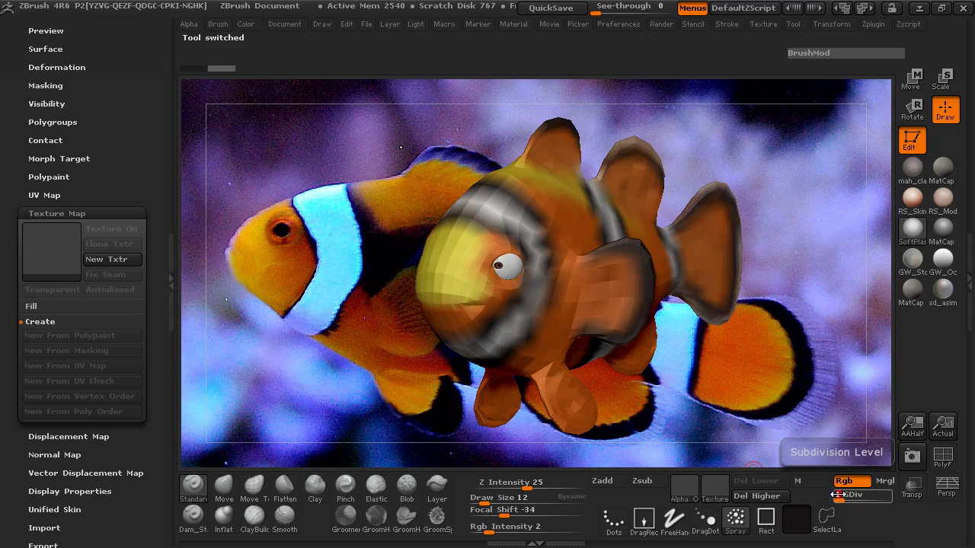
Step: Set the orange clownfish's UV map size to 4096 and create its UVs with GUVTiles
click(45, 195)
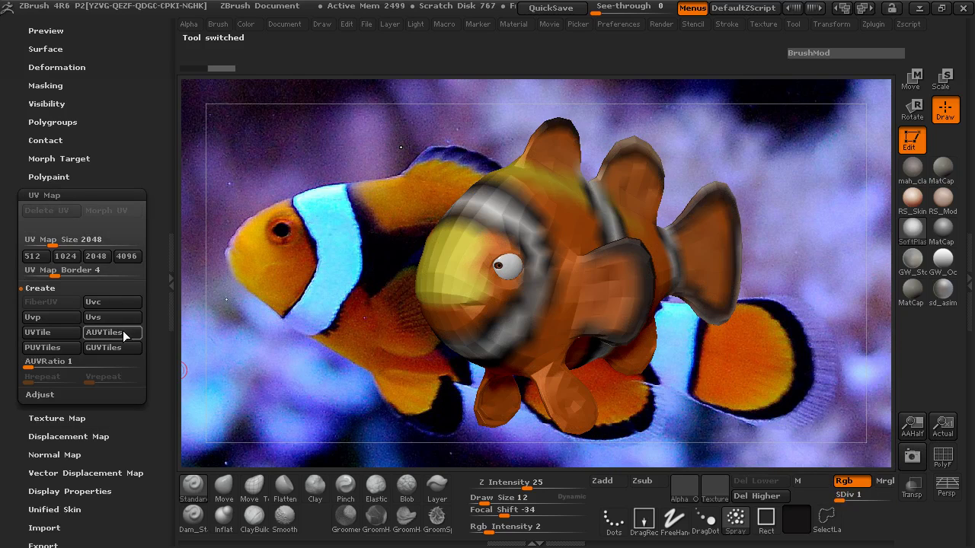
click(126, 256)
click(121, 348)
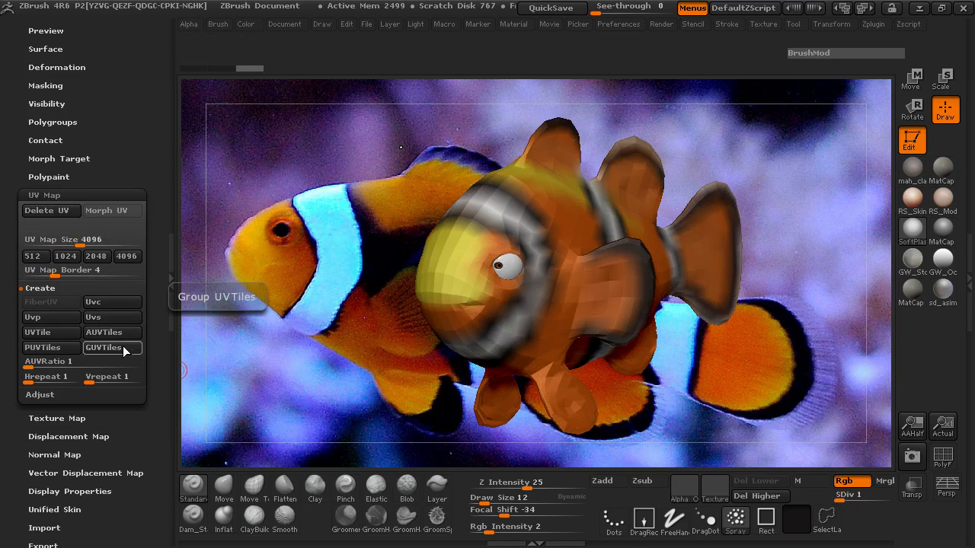
click(45, 195)
Step: Raise the orange clownfish to subdivision level 6 and create a new texture map from its polypaint
drag(839, 495, 888, 500)
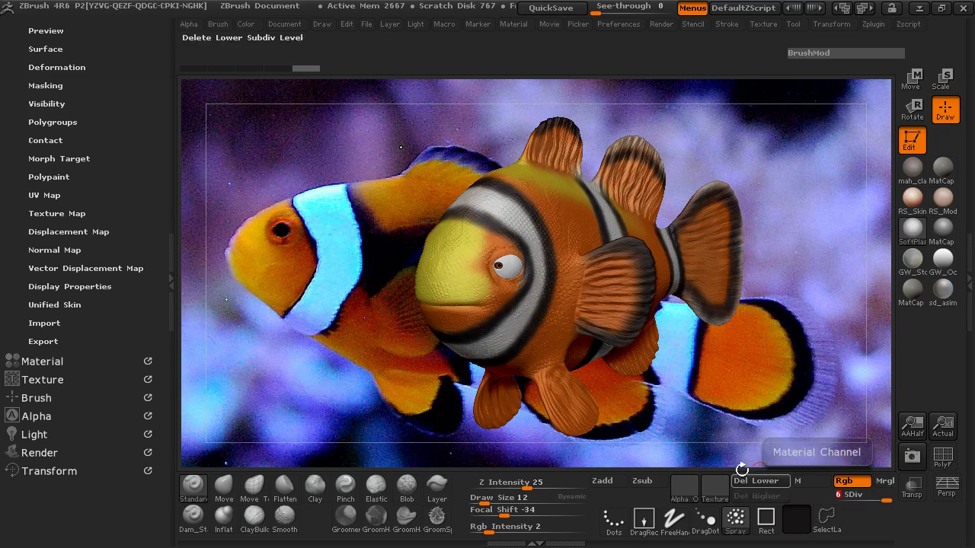
click(57, 214)
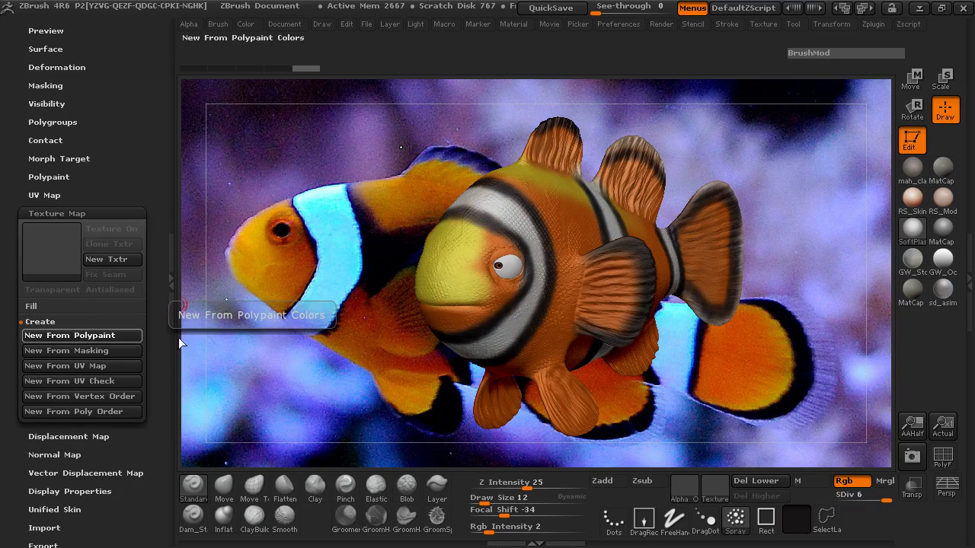
click(69, 336)
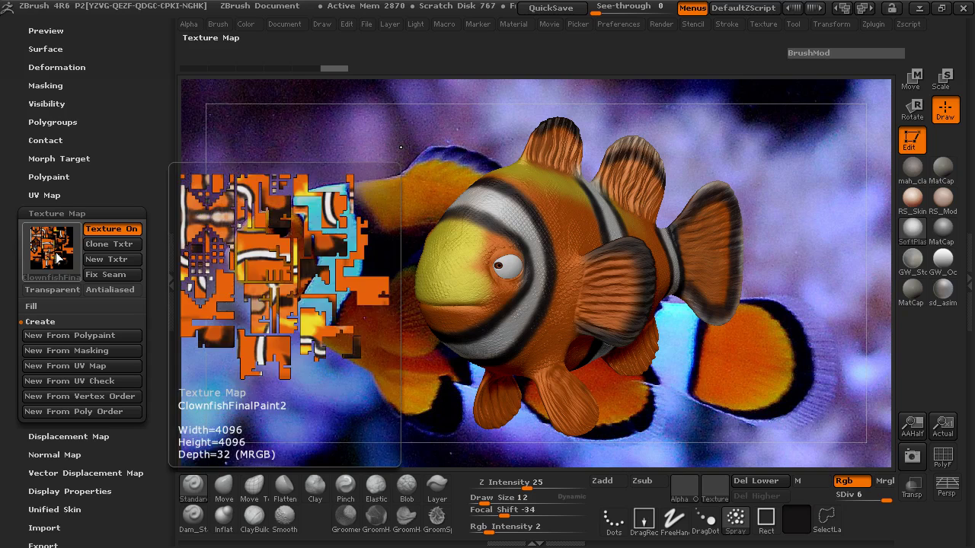
Step: Export the high-resolution orange clownfish as the OBJ file ClownfishFinalPaint2High into the folder 5ClownfishLow
click(795, 24)
click(884, 67)
click(217, 287)
text(High)
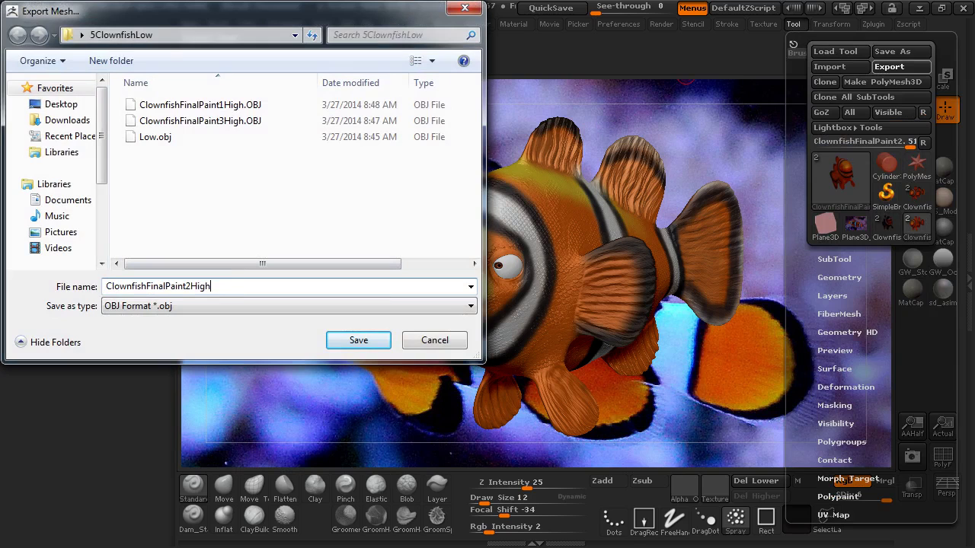
click(359, 340)
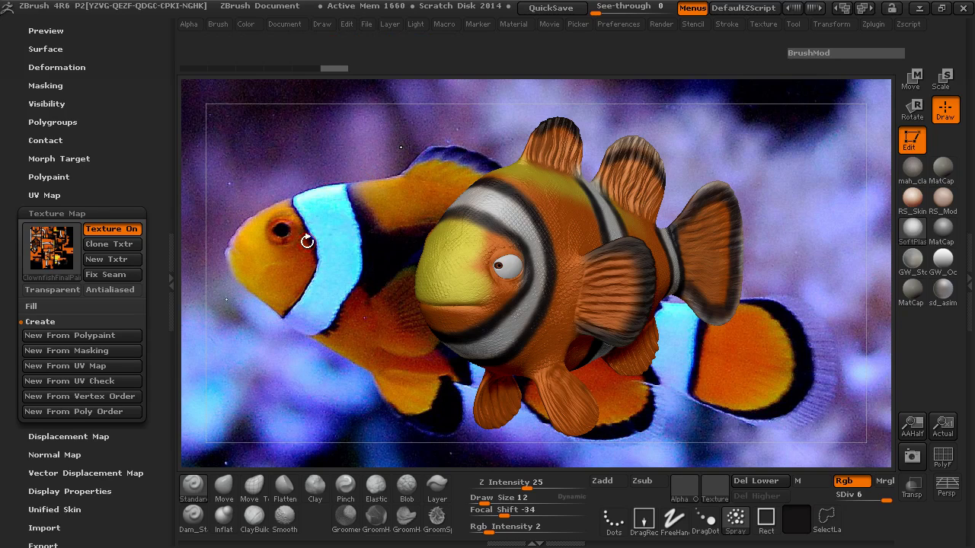
Step: Close ZBrush without saving the project and open the desktop folder 5ClownfishLow
click(964, 9)
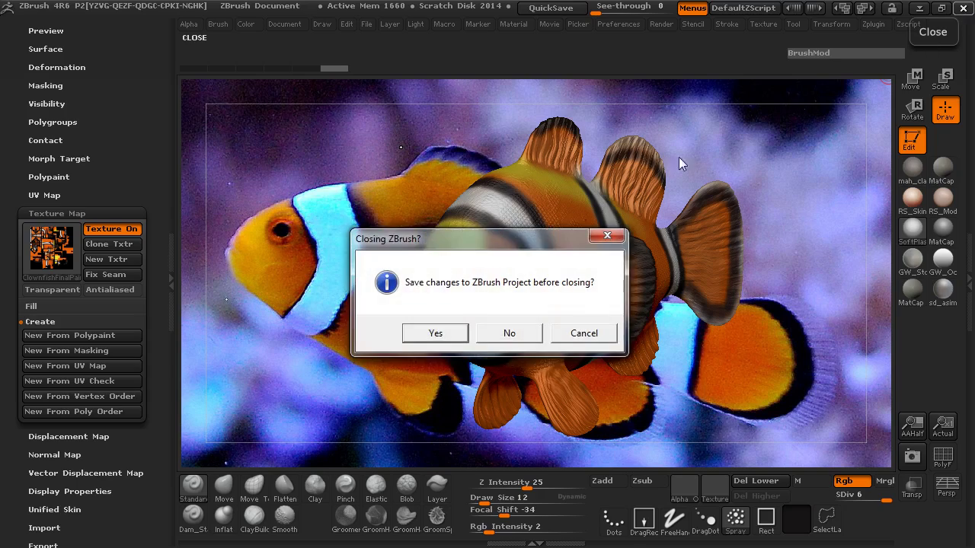
click(507, 334)
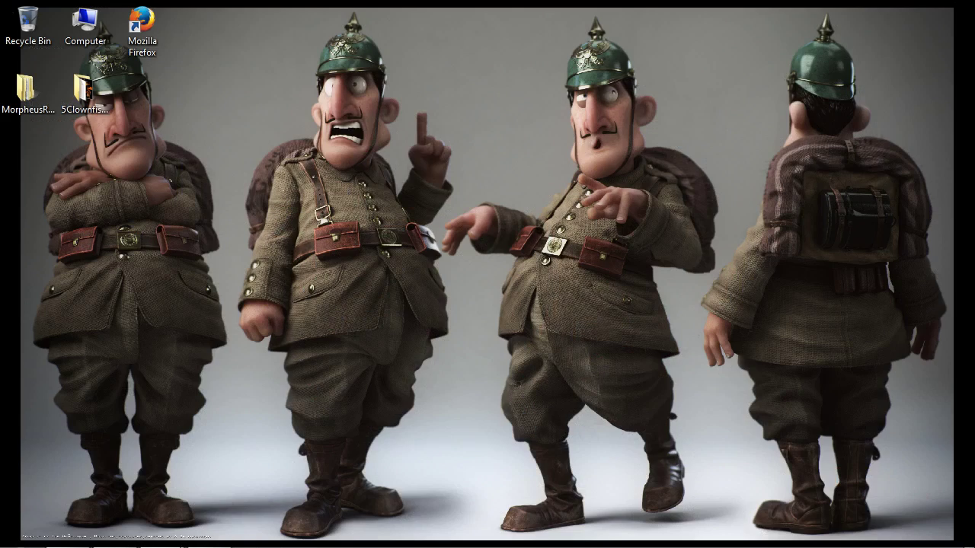
double_click(74, 96)
drag(458, 42, 453, 19)
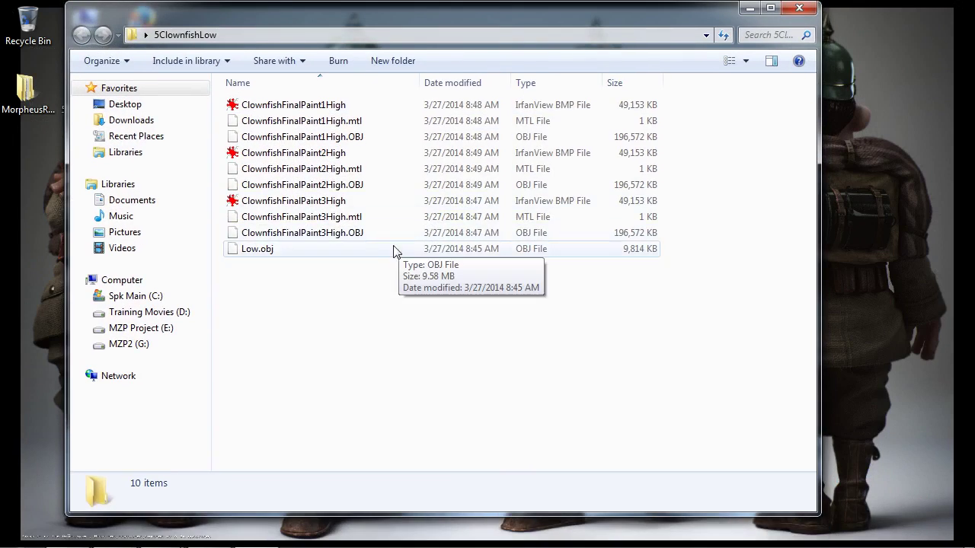
Step: Show the folder's files as large thumbnails and delete the three ClownfishFinalPaint .mtl files
ctrl+scroll(400, 241, up, 5)
ctrl+scroll(399, 237, down, 1)
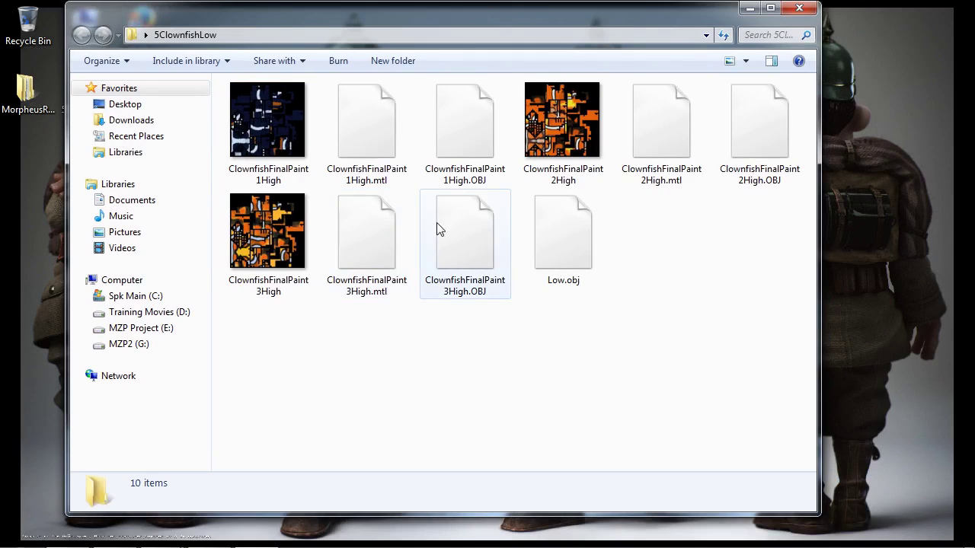
click(367, 152)
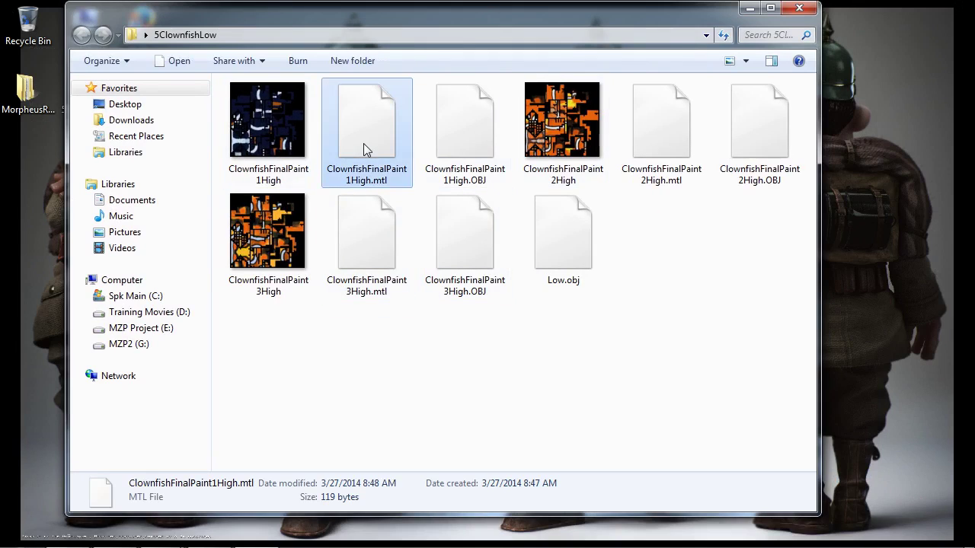
ctrl+click(663, 149)
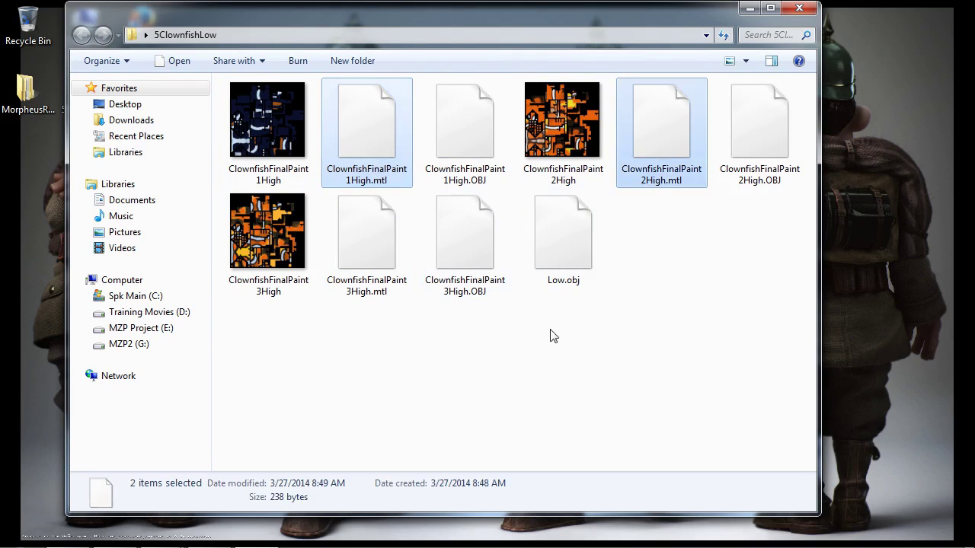
ctrl+click(366, 259)
key(Delete)
key(Return)
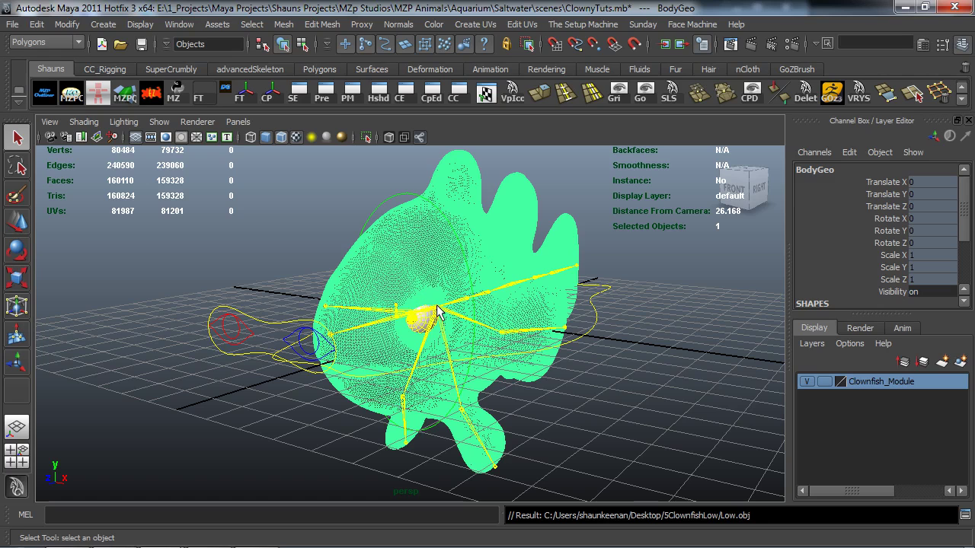
Step: Minimize Maya and view the ClownfishFinalPaint3High texture image from the 5ClownfishLow folder, then close the viewer
click(904, 7)
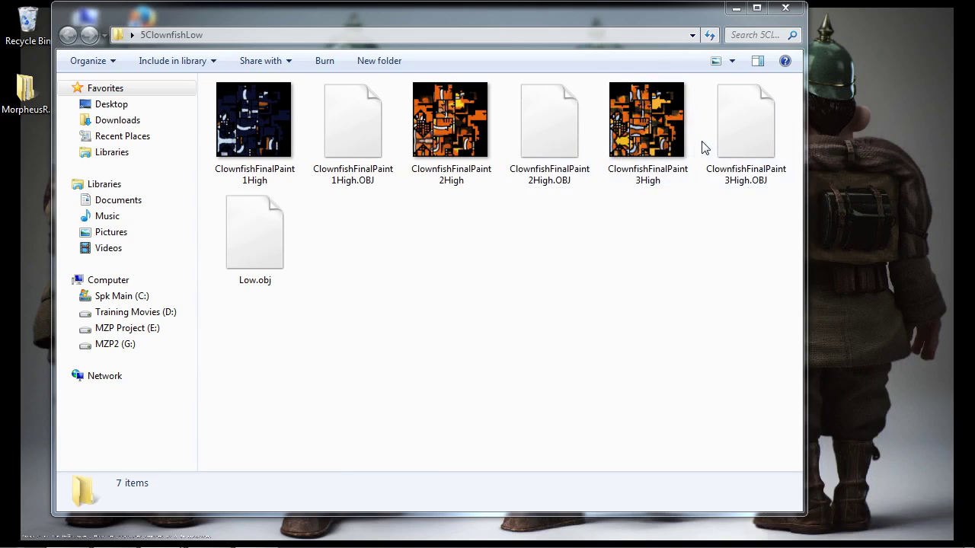
double_click(649, 151)
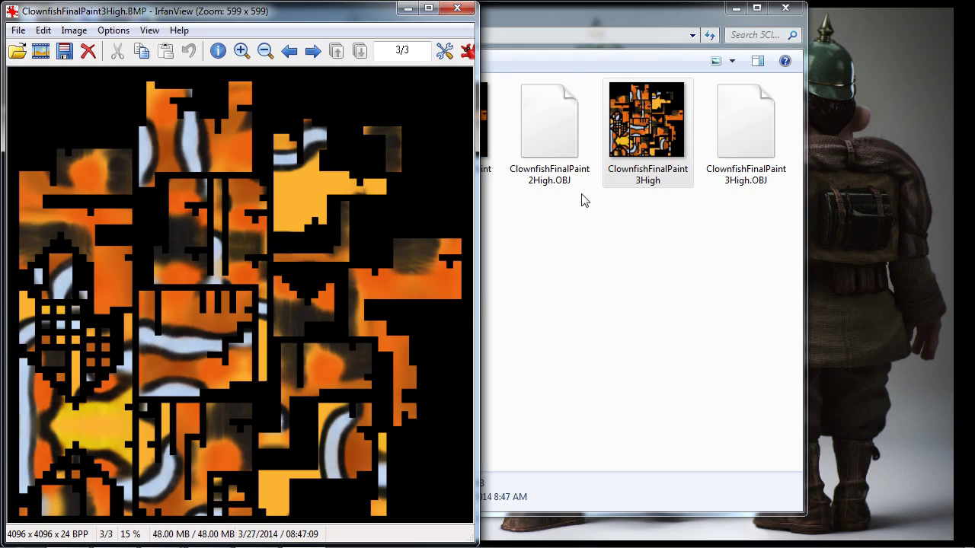
click(457, 9)
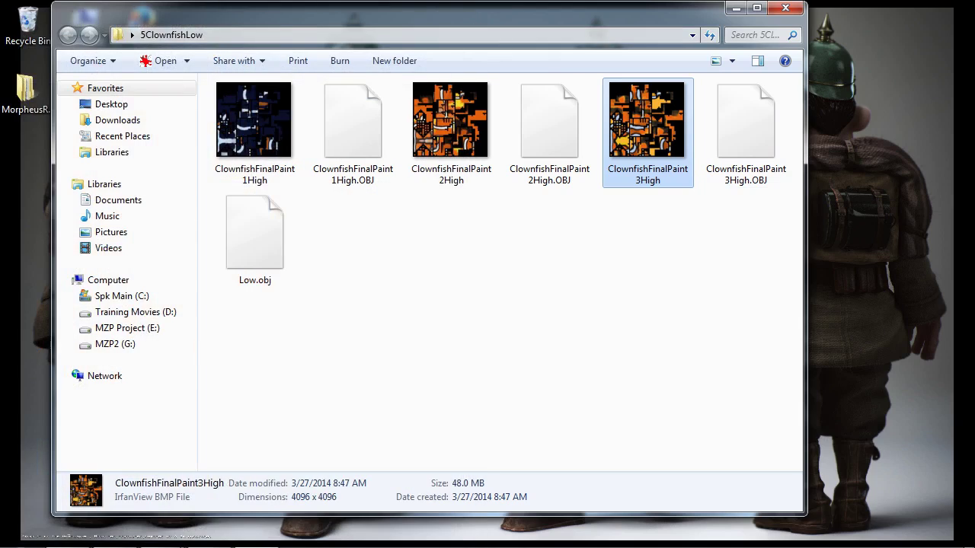
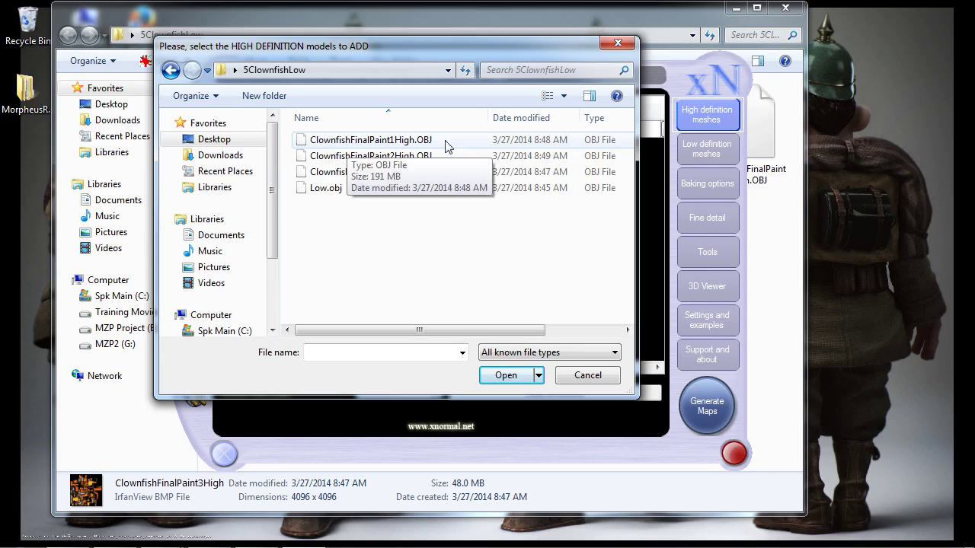
Step: In xNormal, add ClownfishFinalPaint1High.OBJ as a high definition mesh and assign the ClownfishFinalPaint1High image as its base texture to bake
double_click(395, 143)
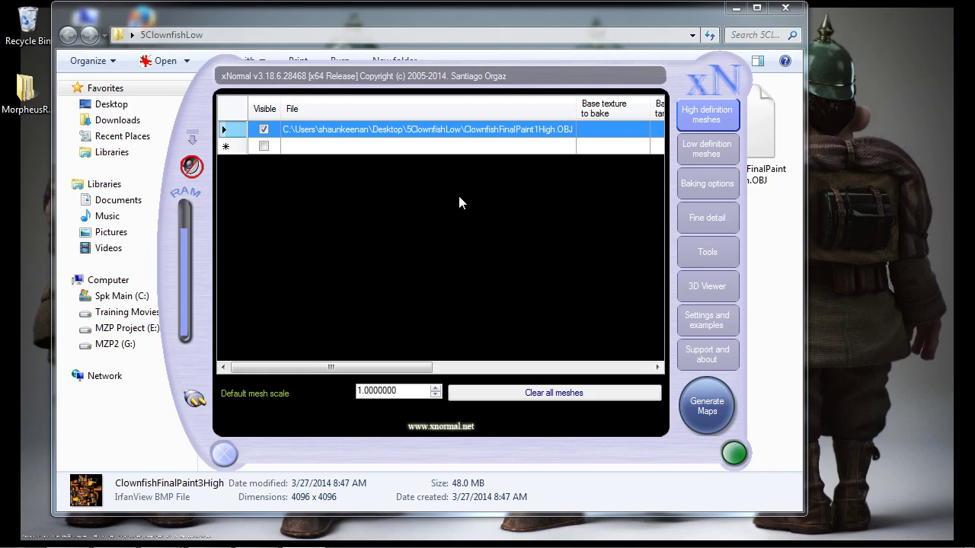
right_click(460, 197)
click(481, 229)
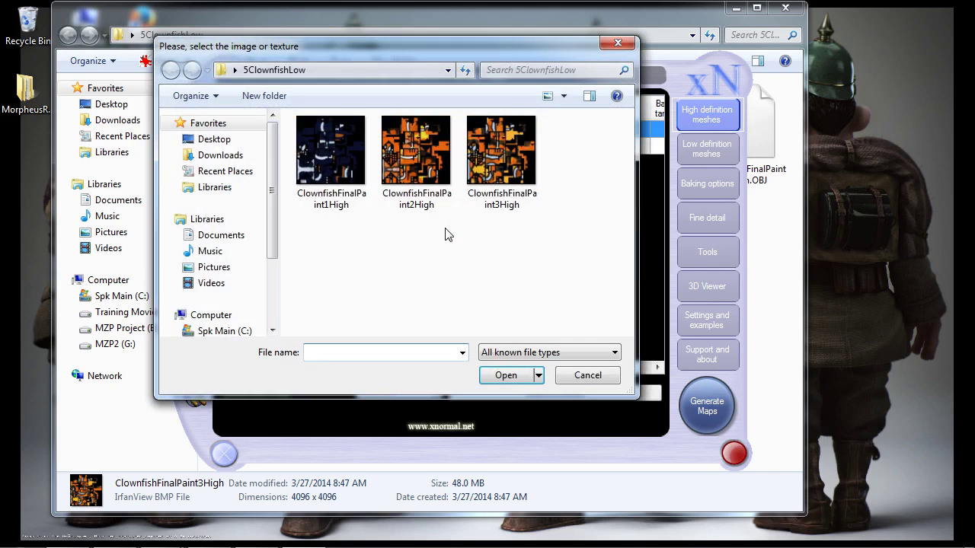
double_click(339, 209)
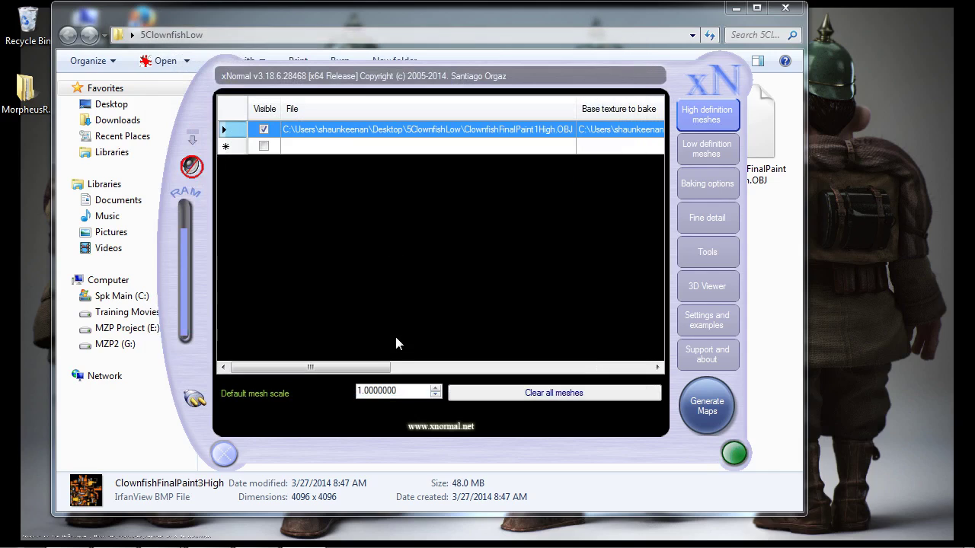
Step: Set the high definition mesh's Smooth normals option to Average normals
drag(370, 368, 631, 374)
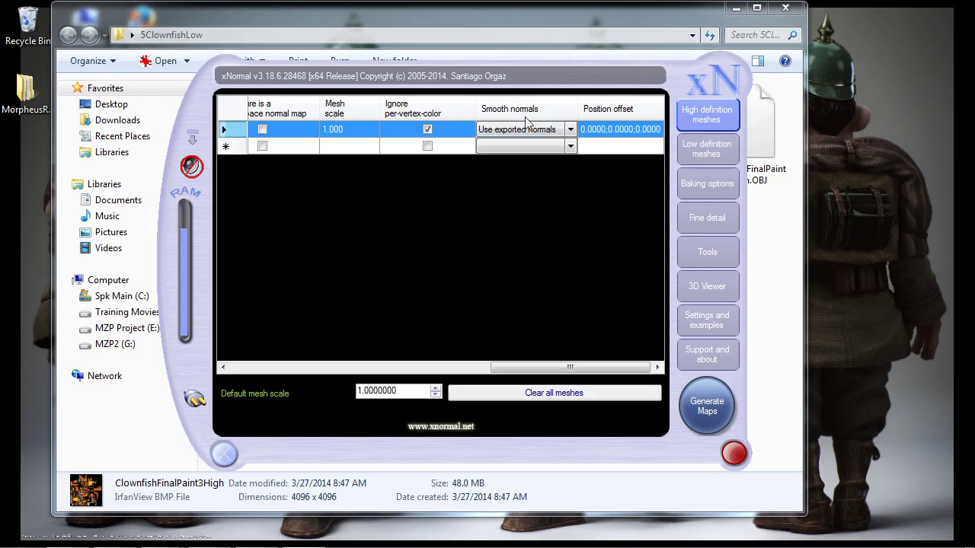
click(571, 131)
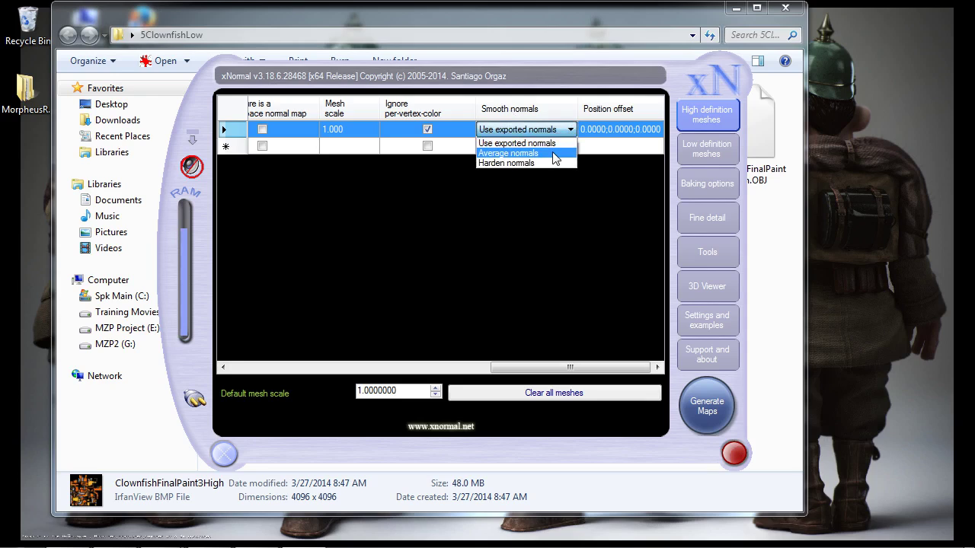
click(555, 158)
Step: Add Low.obj from the 5ClownfishLow folder as a low definition mesh
click(681, 150)
right_click(394, 206)
click(404, 206)
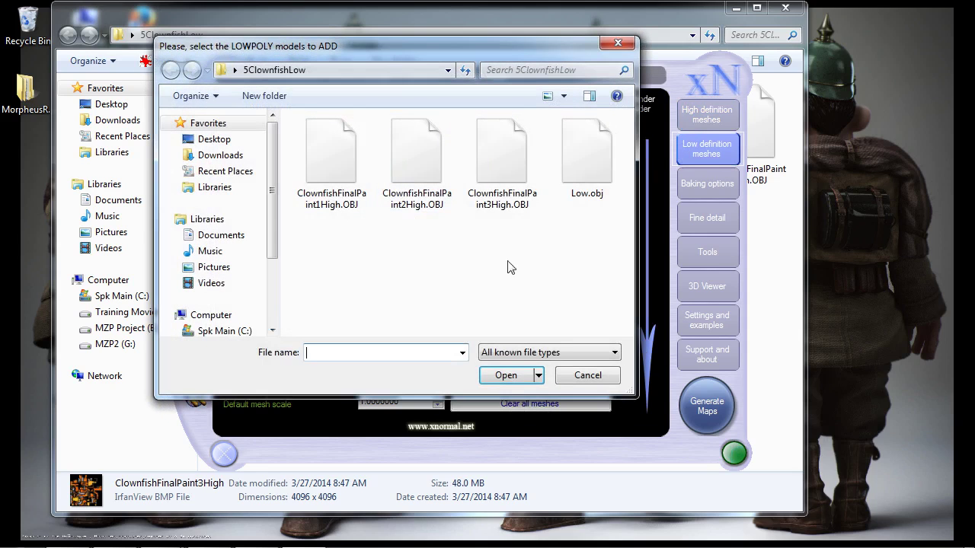
double_click(588, 169)
Step: Set the low definition mesh's Smooth normals option to Average normals
click(360, 379)
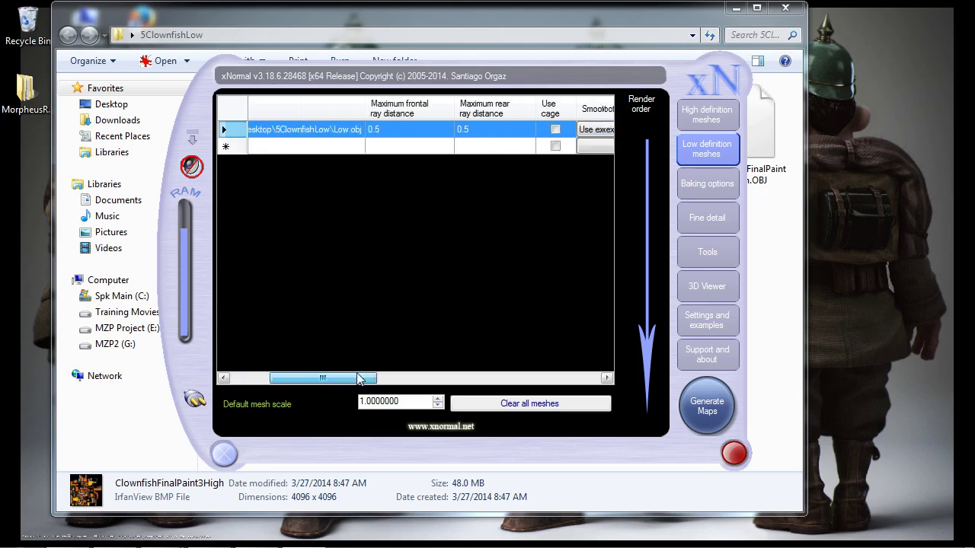
drag(360, 378, 411, 379)
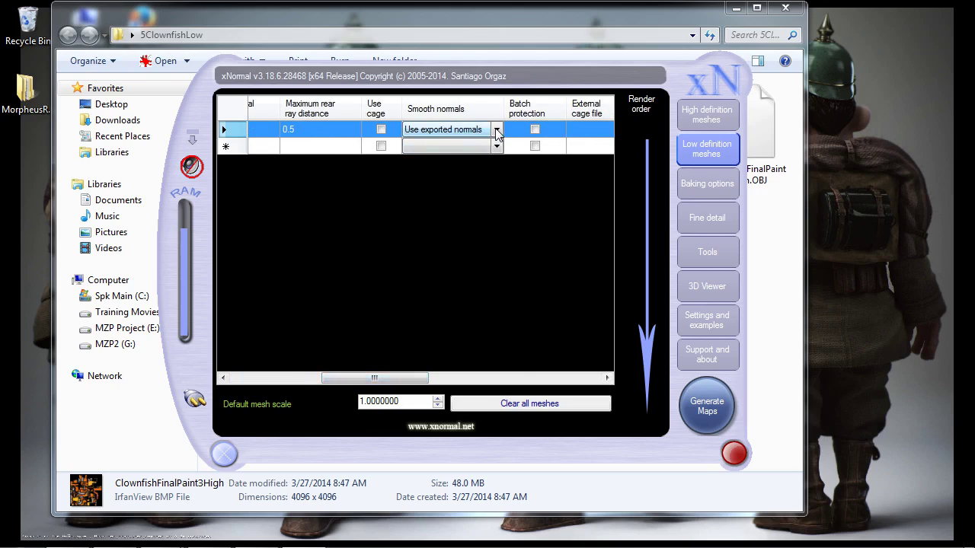
click(497, 132)
click(446, 154)
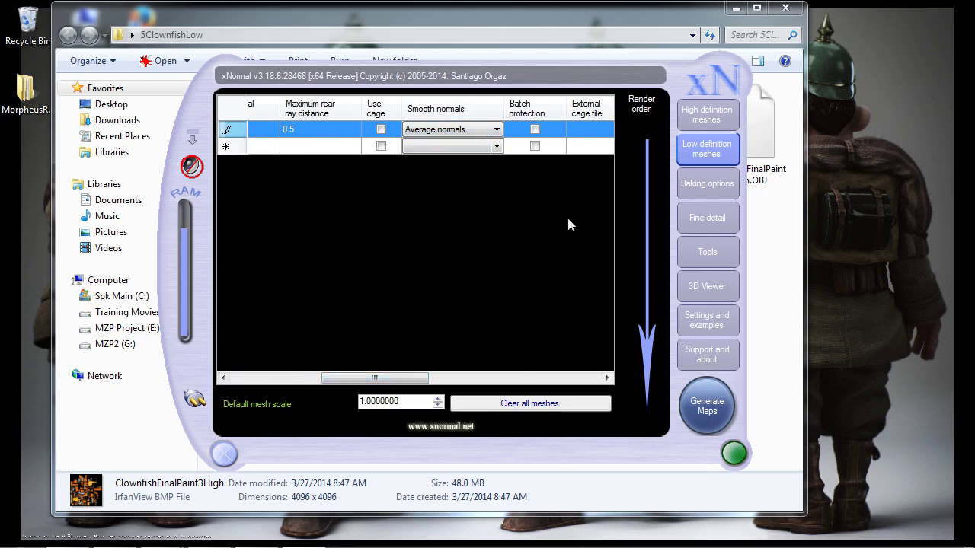
Step: Set the bake output file to ClownfishBody1 as JPG in the desktop's 5ClownfishLow folder, generate the maps and close the preview
click(707, 184)
click(652, 106)
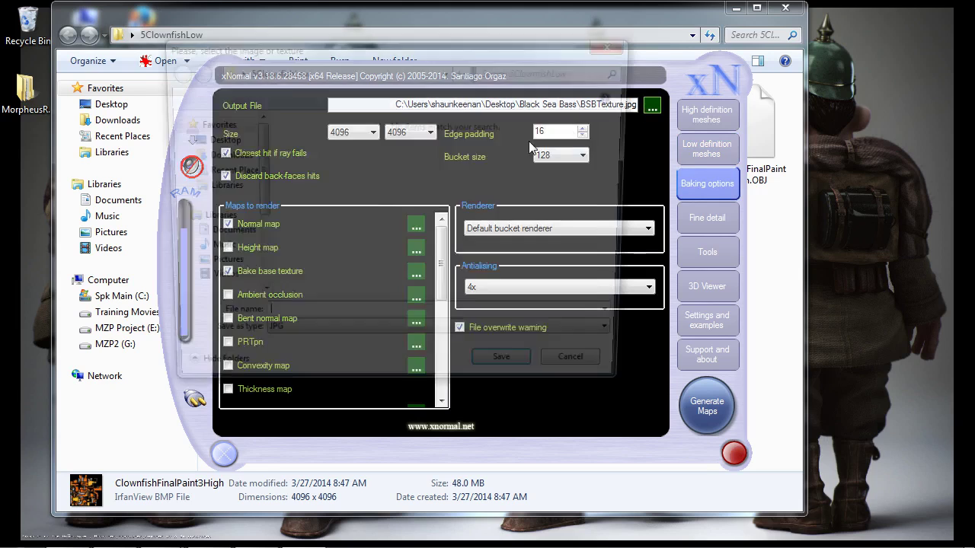
click(215, 139)
double_click(318, 257)
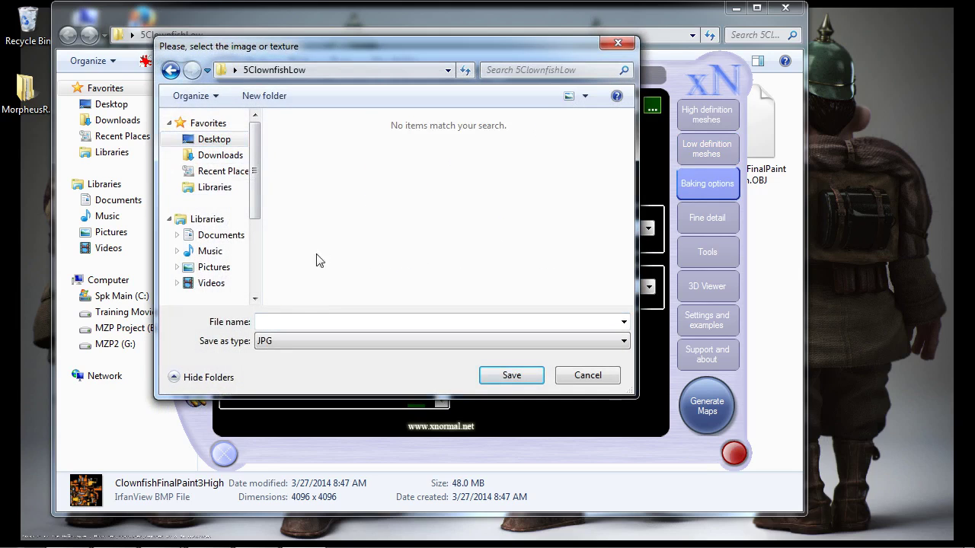
click(307, 321)
text(Cl)
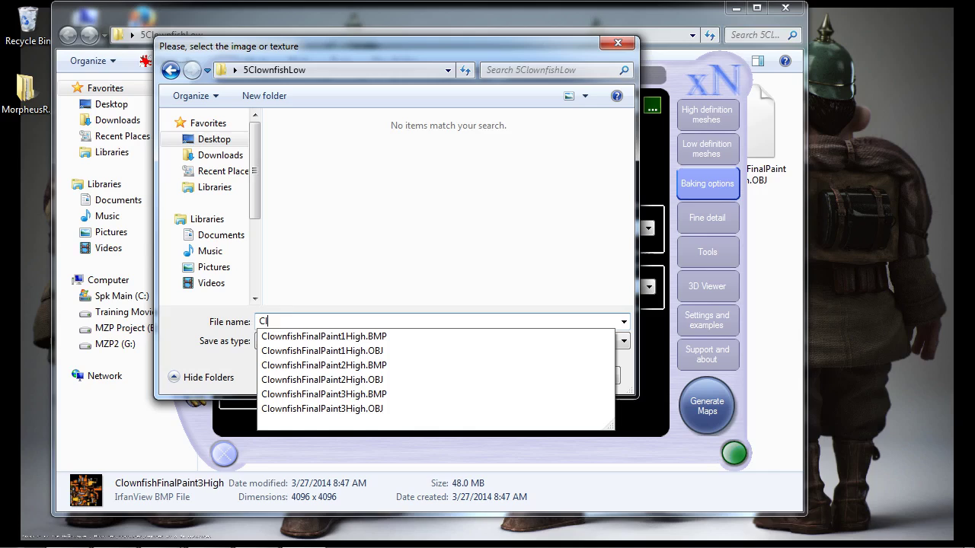
text(ownfishBody1)
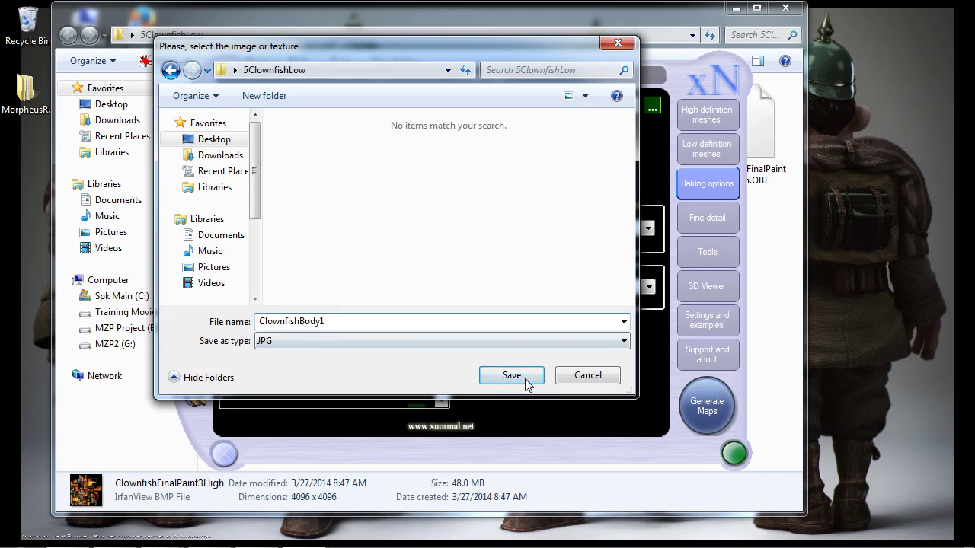
click(525, 380)
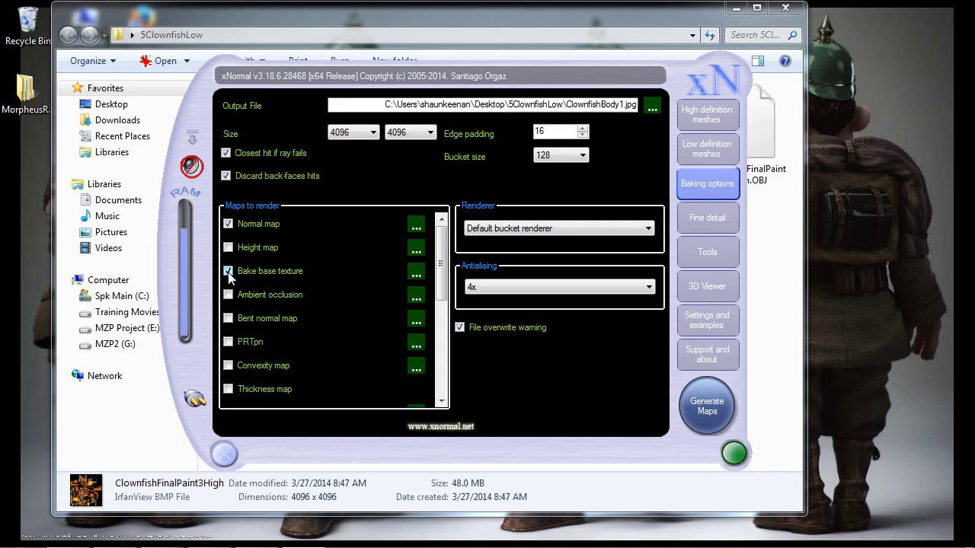
click(707, 408)
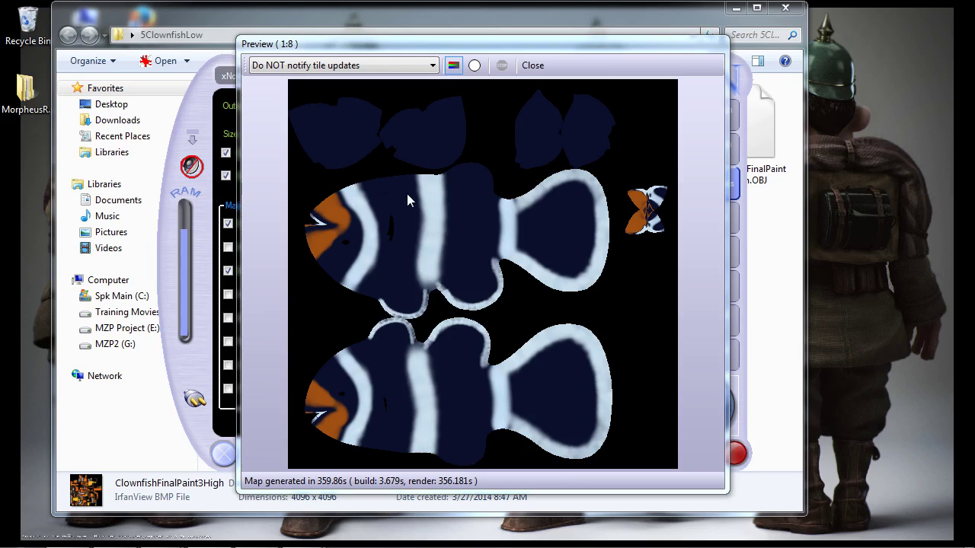
click(532, 65)
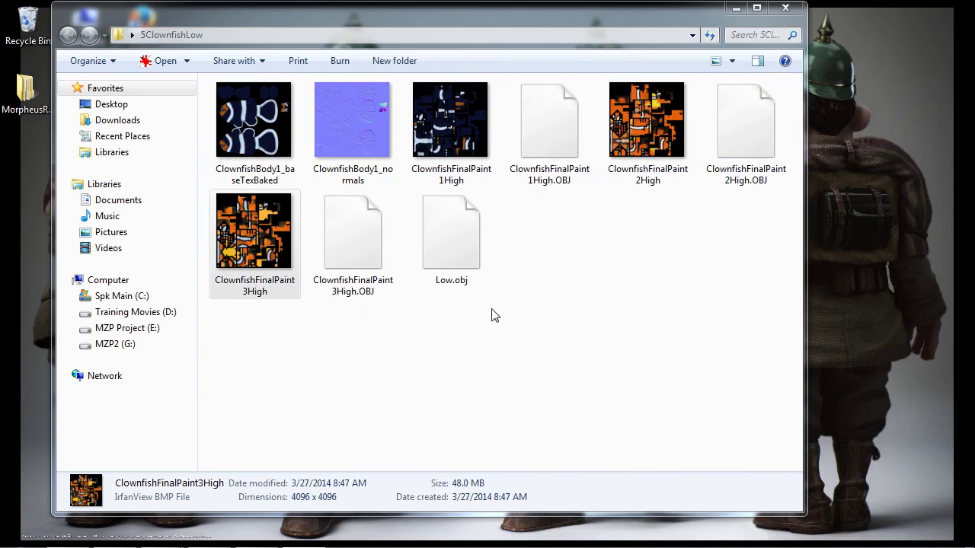
Step: View the ClownfishBody1_baseTexBaked and ClownfishBody1_normals images from the 5ClownfishLow folder, closing the viewer after each
click(508, 328)
double_click(268, 145)
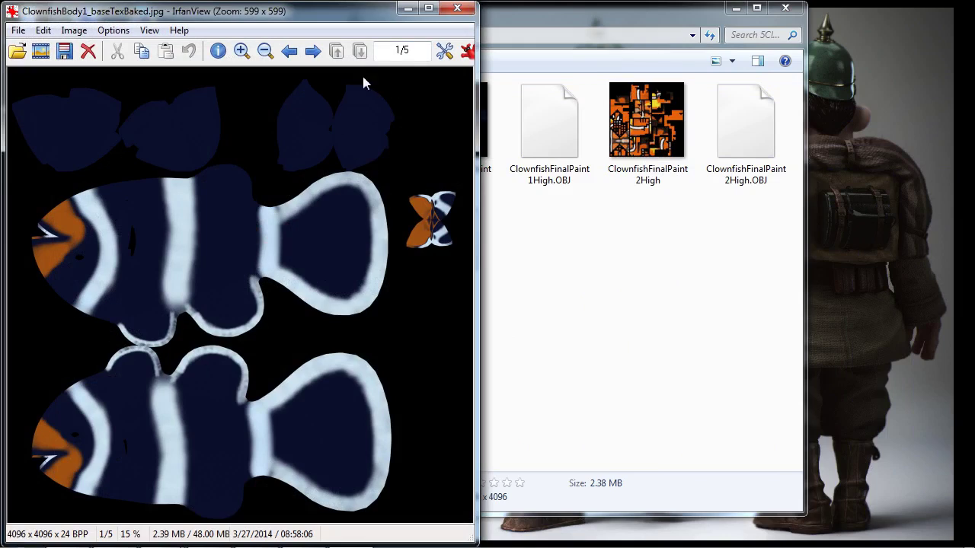
click(457, 8)
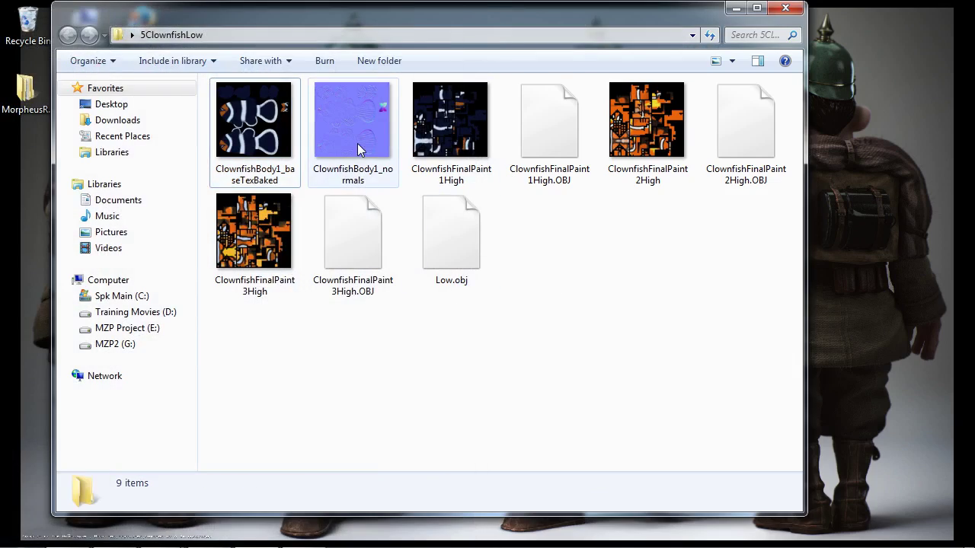
double_click(357, 143)
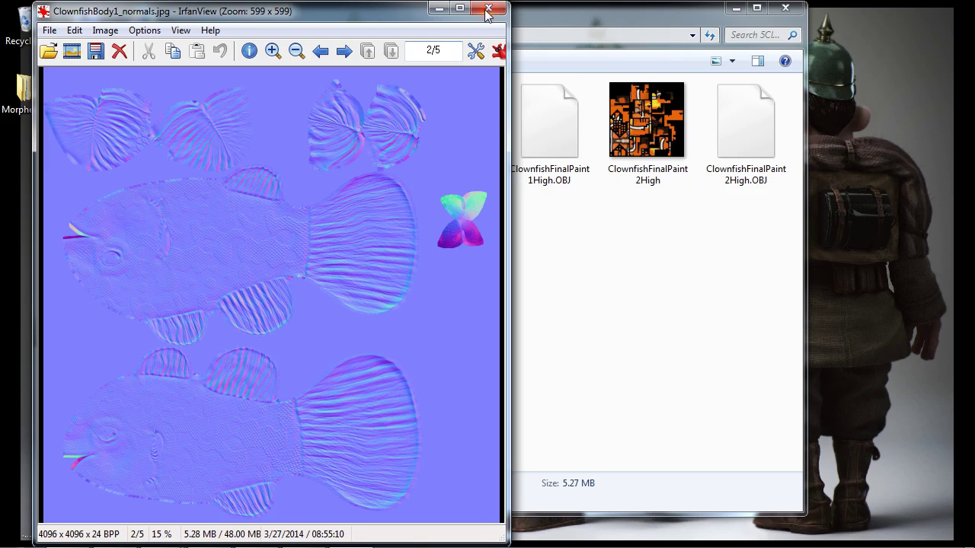
key(Escape)
Step: Switch back to xNormal and assign the ClownfishFinalPaint2High image as the high definition mesh's base texture to bake
key(alt+Tab)
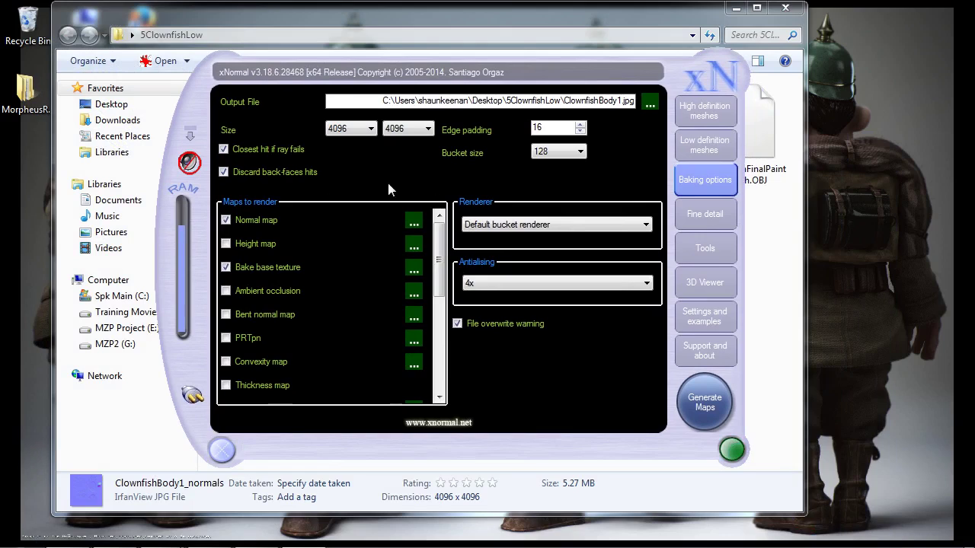
click(697, 121)
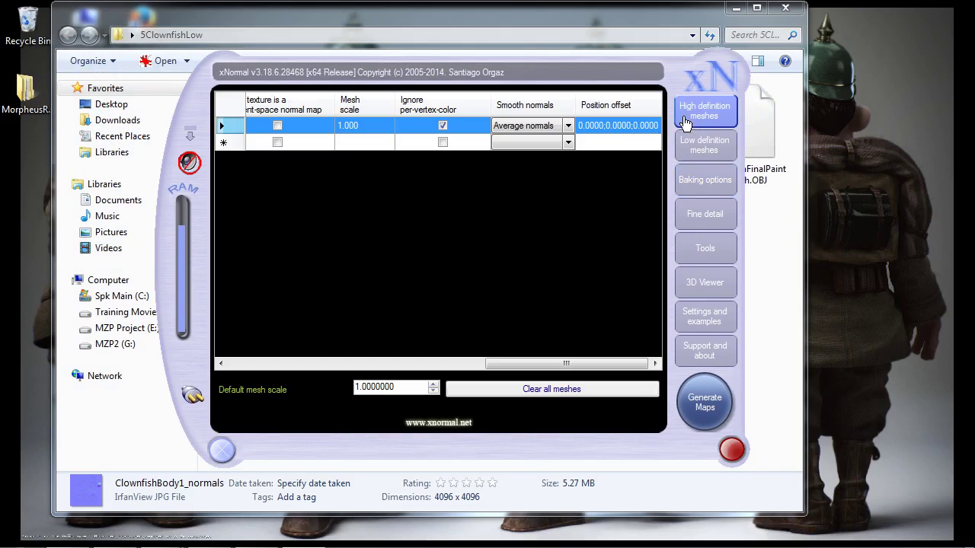
right_click(368, 186)
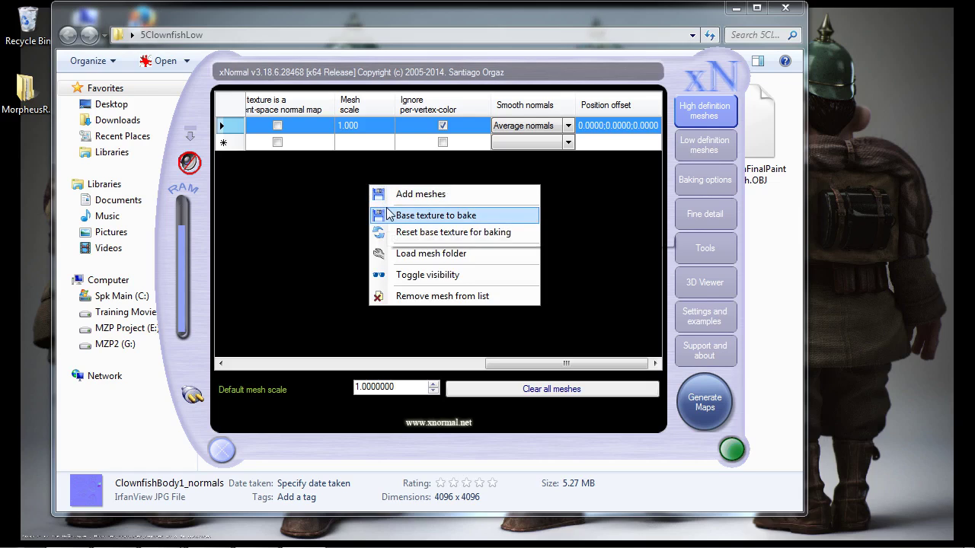
drag(522, 364, 388, 355)
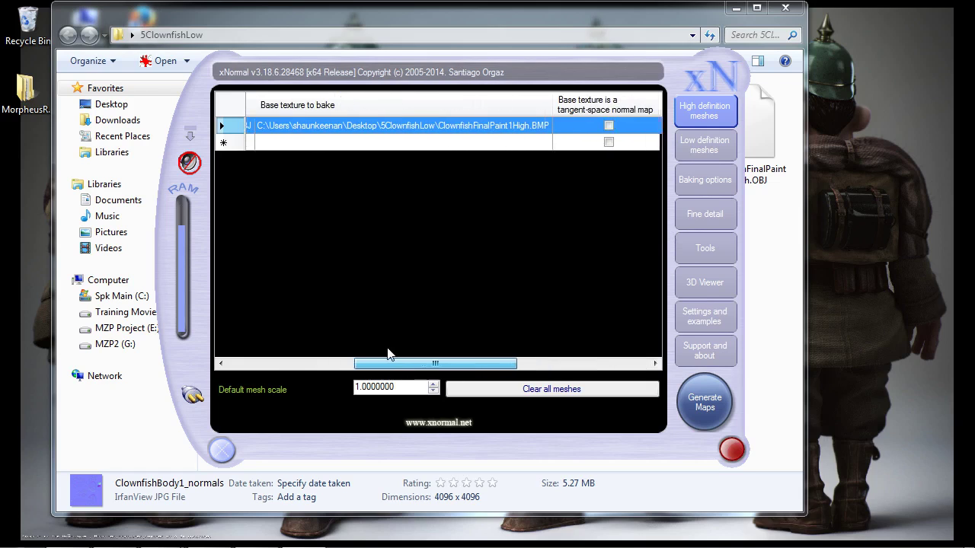
right_click(431, 200)
click(459, 232)
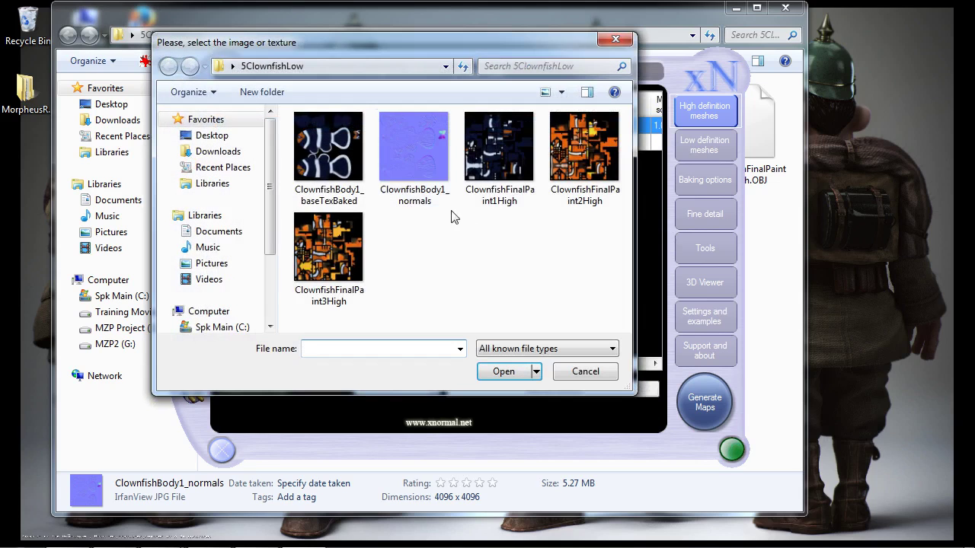
double_click(594, 164)
mouse_move(408, 363)
mouse_down()
mouse_move(383, 363)
mouse_move(396, 363)
mouse_up()
Step: Exclude the Normal map from the maps to render in the baking options, keeping only Bake base texture enabled
click(701, 185)
click(226, 267)
click(225, 220)
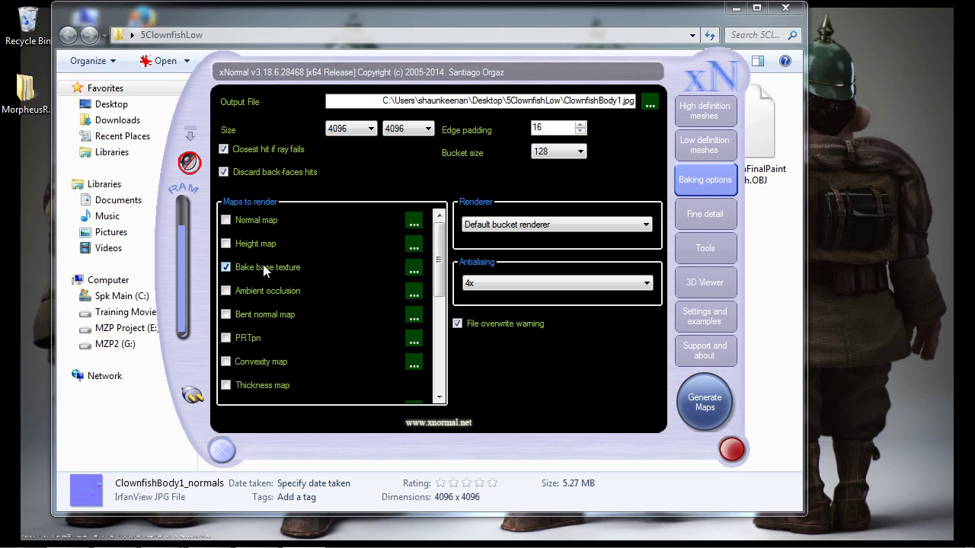
Step: Set the bake output file to ClownfishBody_Texture002 as JPG in the 5ClownfishLow folder
click(650, 107)
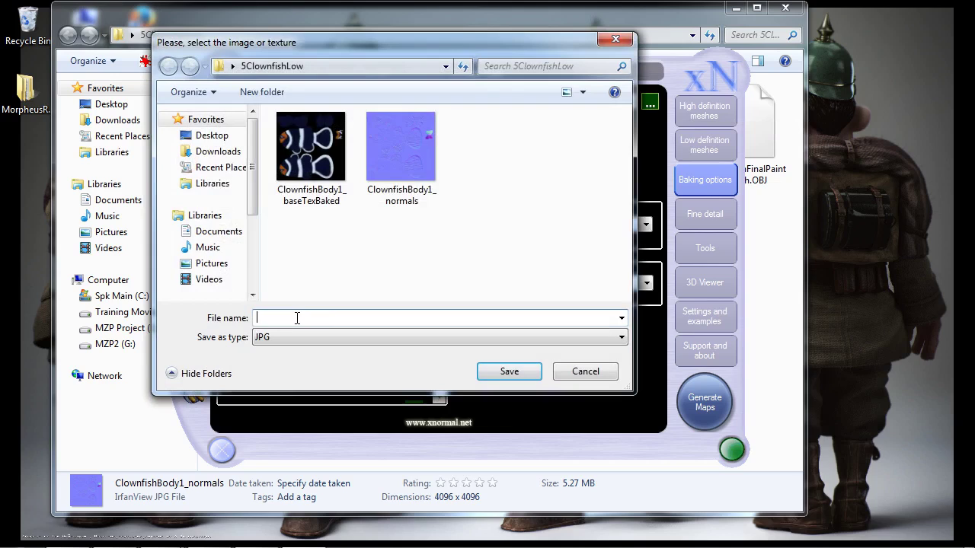
text(Clown)
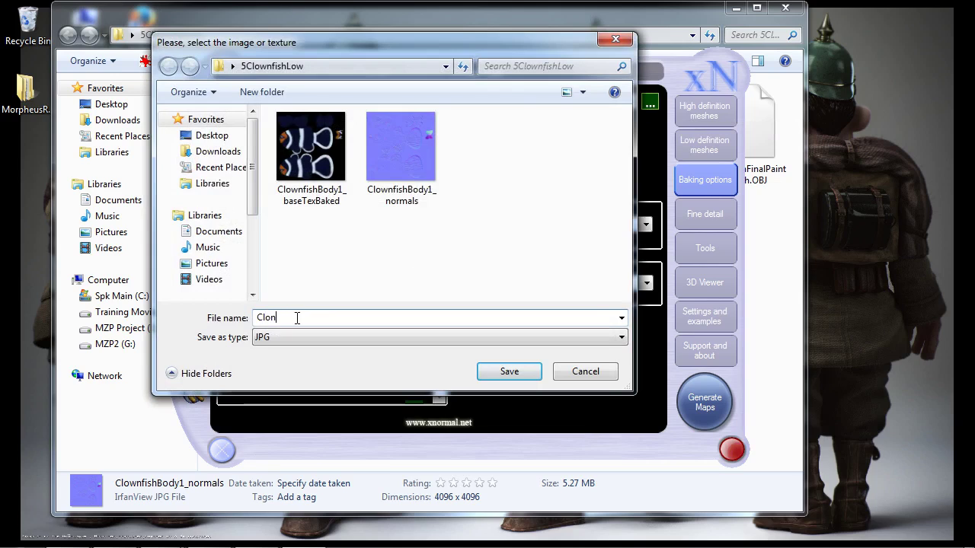
key(BackSpace)
key(BackSpace)
text(wnfish)
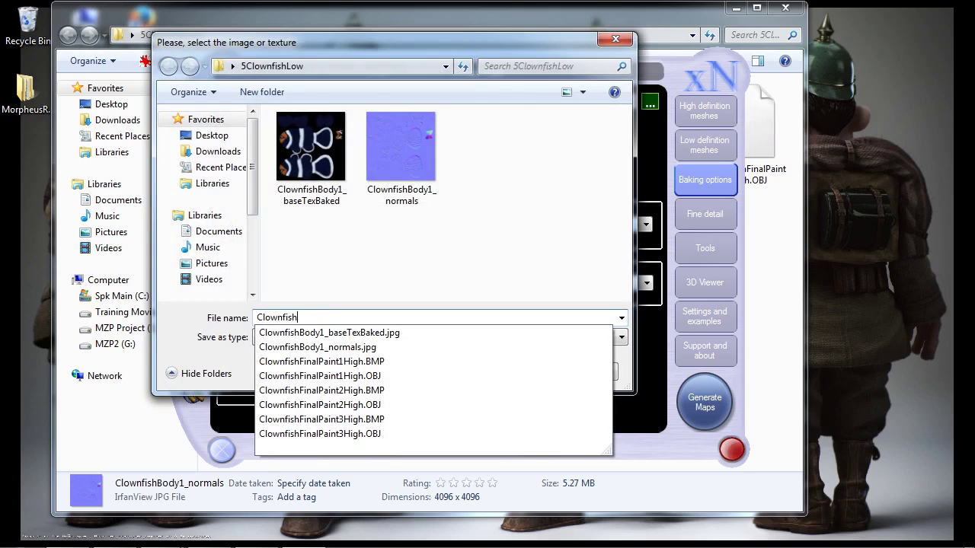
text(Body_Texture002)
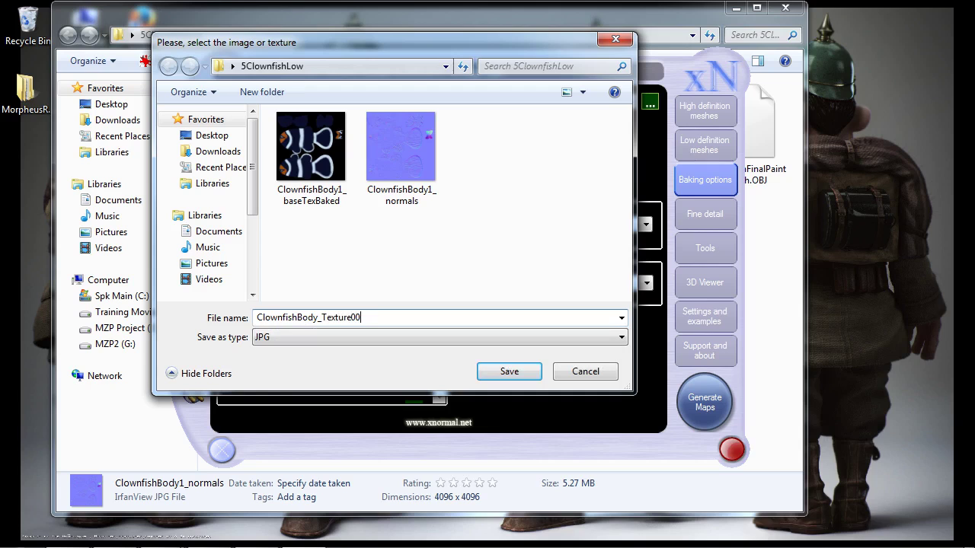
click(510, 370)
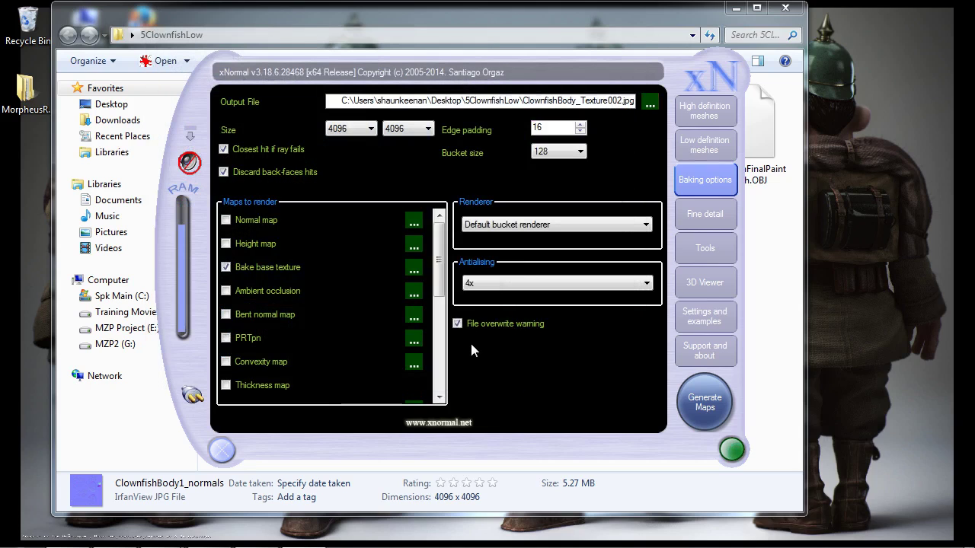
Step: Generate the base texture map for ClownfishBody_Texture002 and close its preview
click(701, 407)
drag(509, 55, 490, 43)
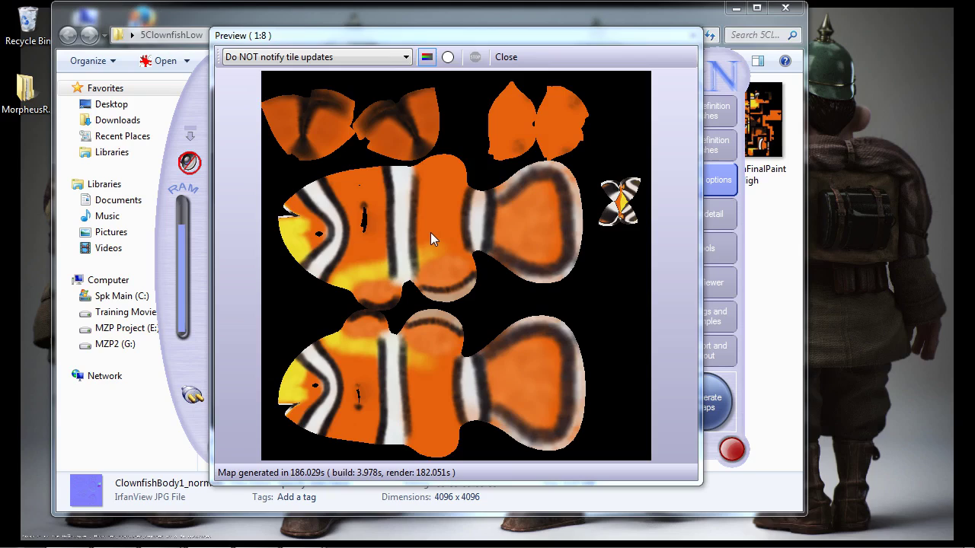
click(505, 58)
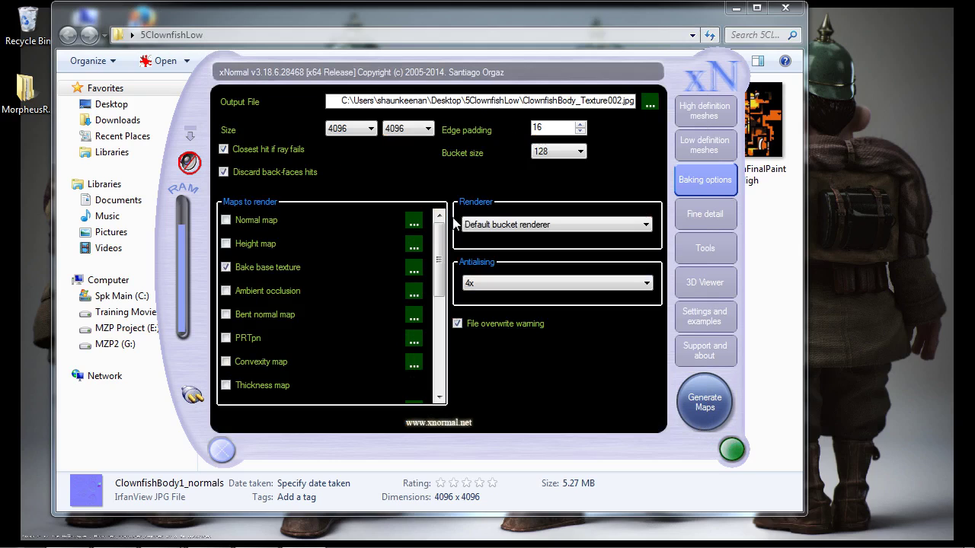
Step: Assign the ClownfishFinalPaint3High image as the high definition mesh's base texture to bake
click(709, 114)
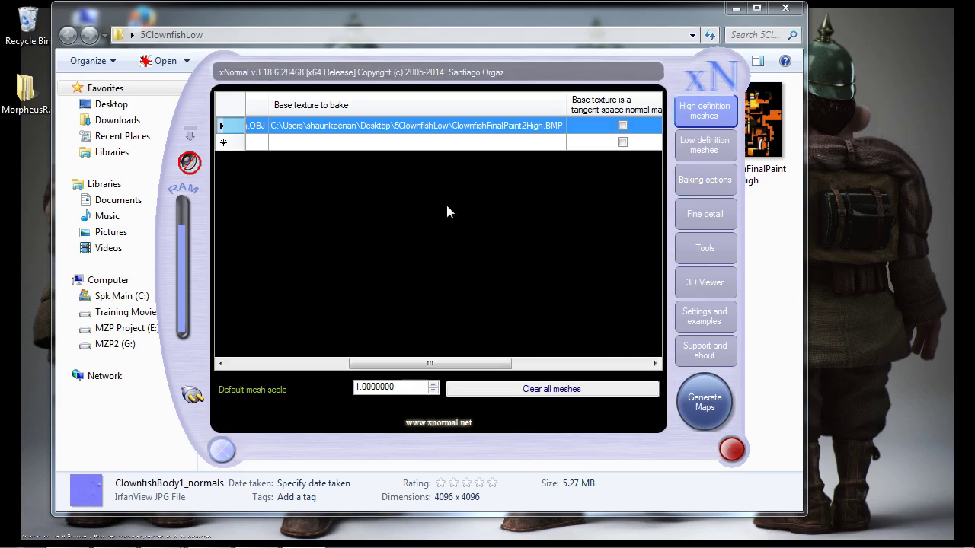
right_click(386, 213)
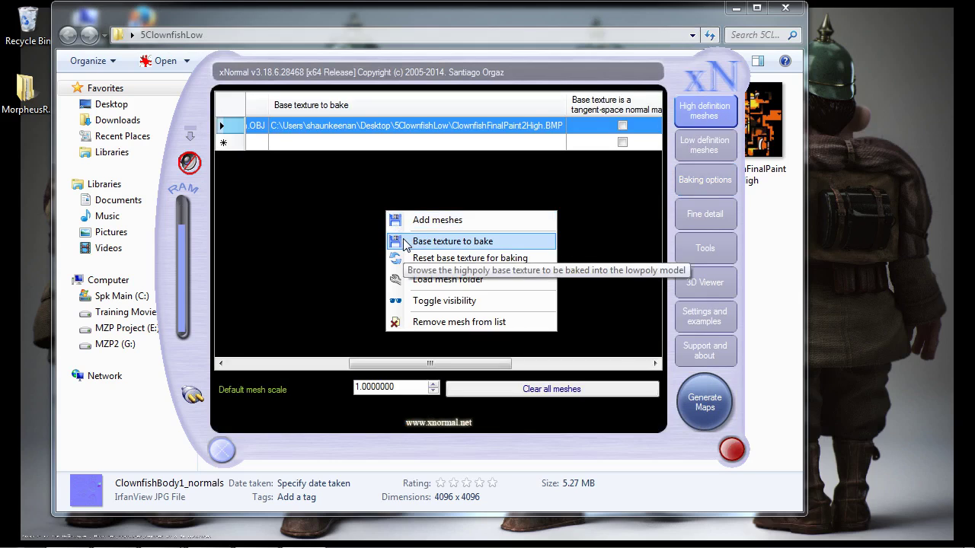
click(403, 239)
double_click(436, 264)
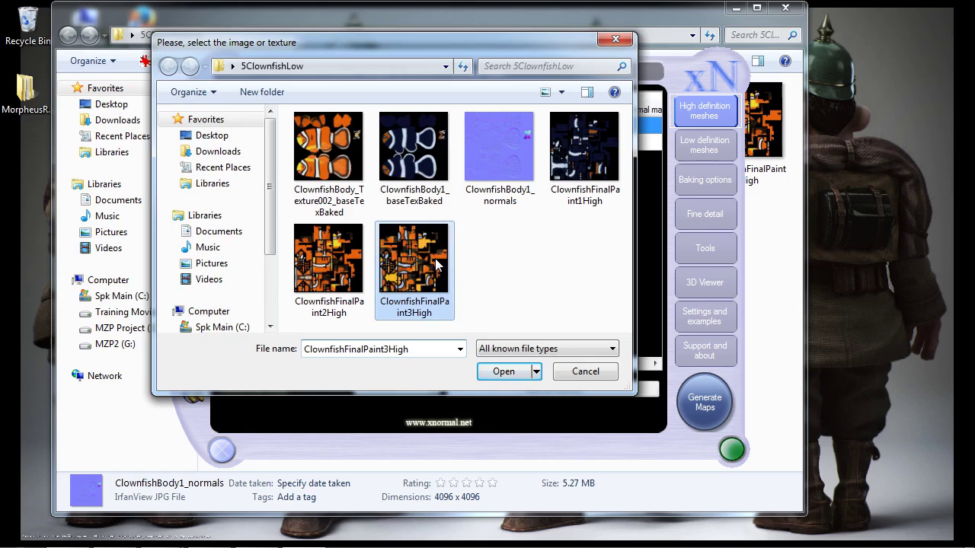
Step: Set the bake output file to clownfish_bodyTexture003 as JPG in the 5ClownfishLow folder
click(704, 180)
click(650, 103)
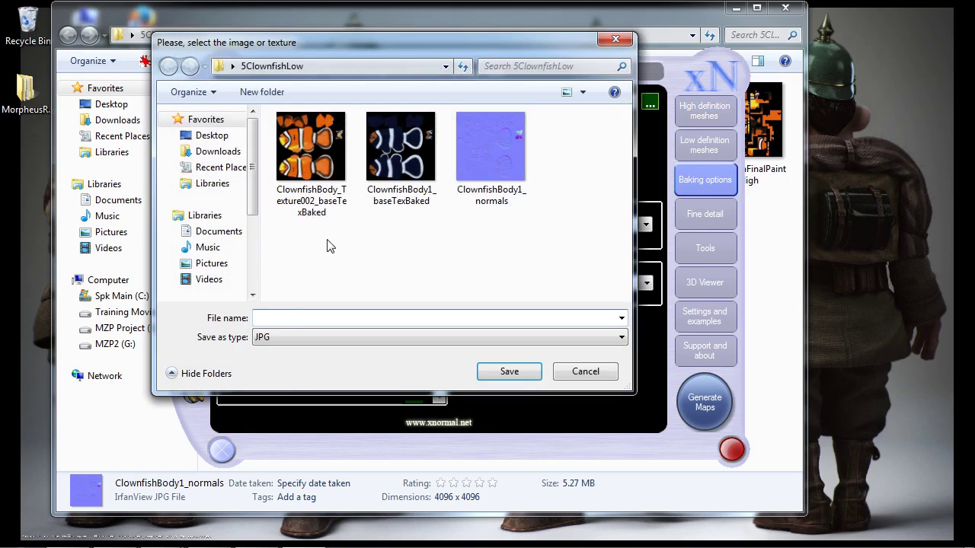
text(clo)
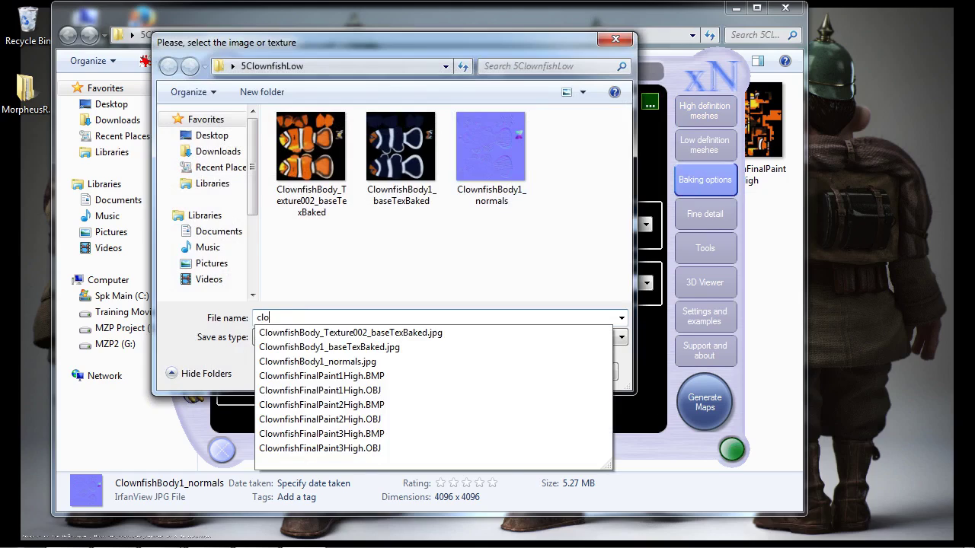
text(wnfish_)
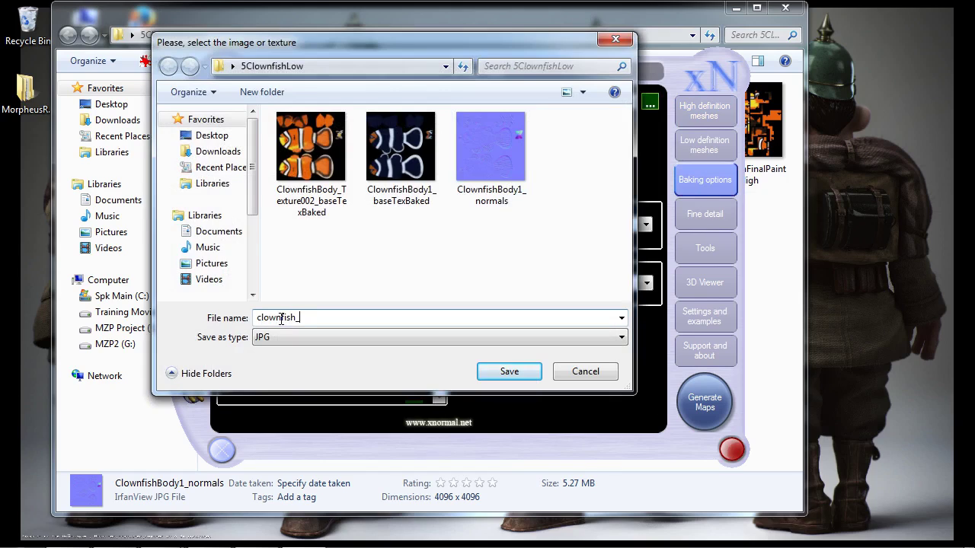
text(bodyTexture003)
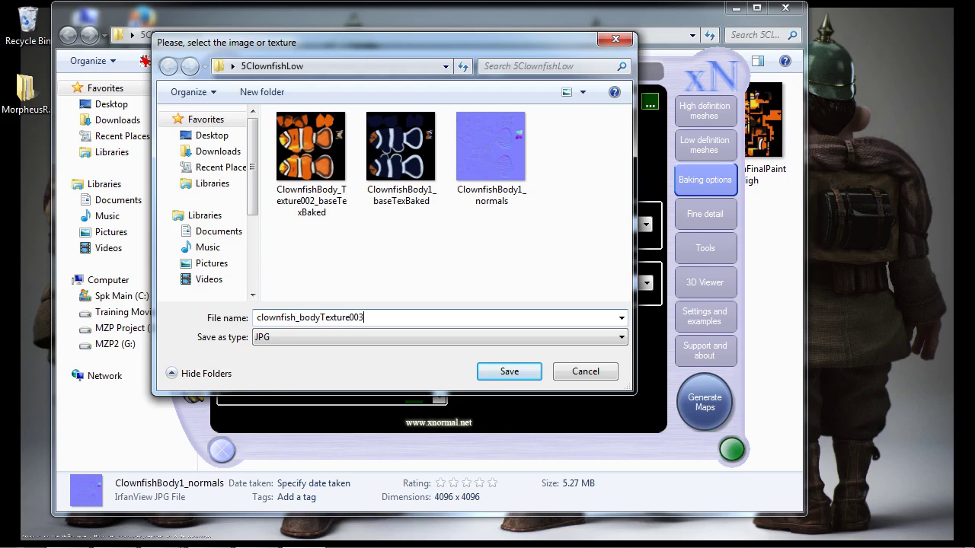
click(506, 368)
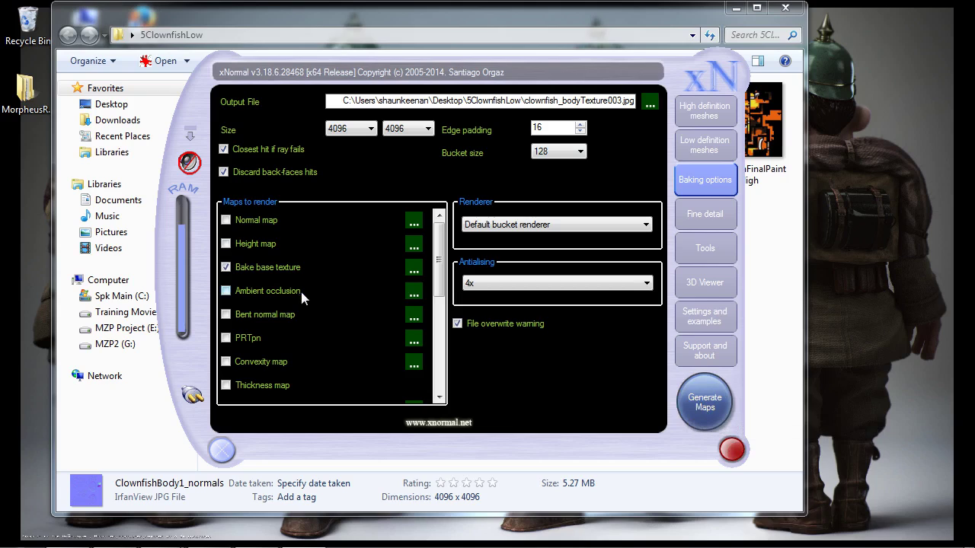
Step: Clear away the xNormal and 5ClownfishLow folder windows and switch to the ClownyTuts.mb scene in a maximized Maya window
click(221, 451)
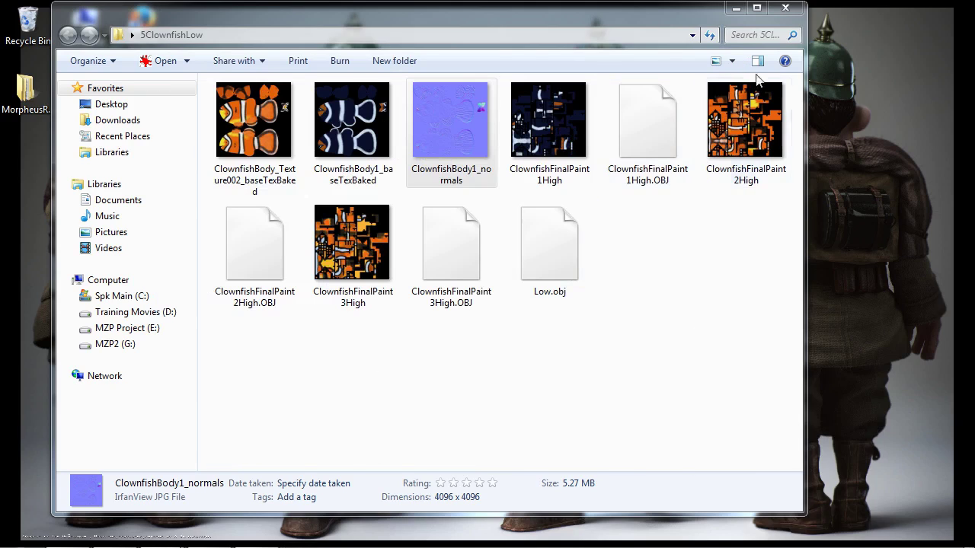
click(784, 8)
mouse_move(49, 58)
mouse_down()
mouse_move(44, 31)
mouse_move(95, 99)
mouse_move(48, 44)
mouse_up()
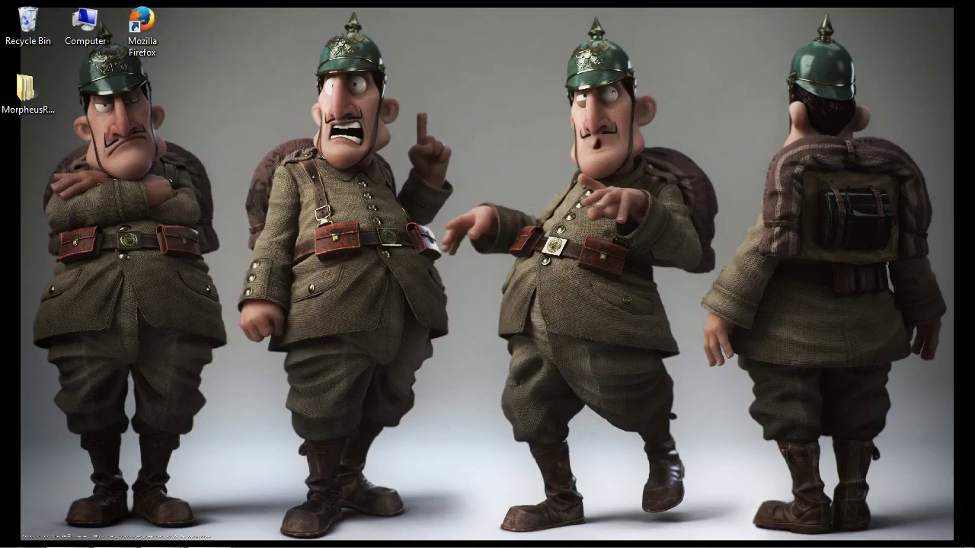
key(alt+Tab)
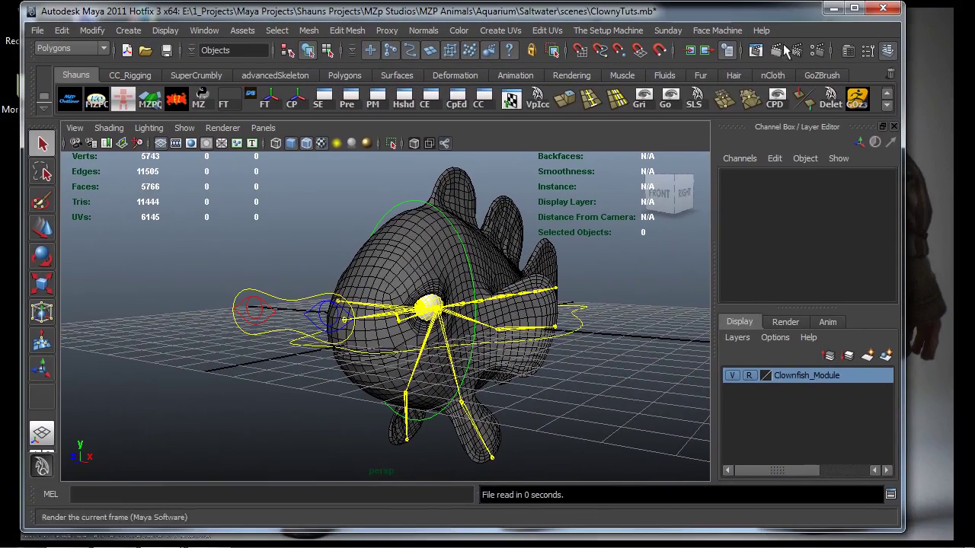
click(856, 10)
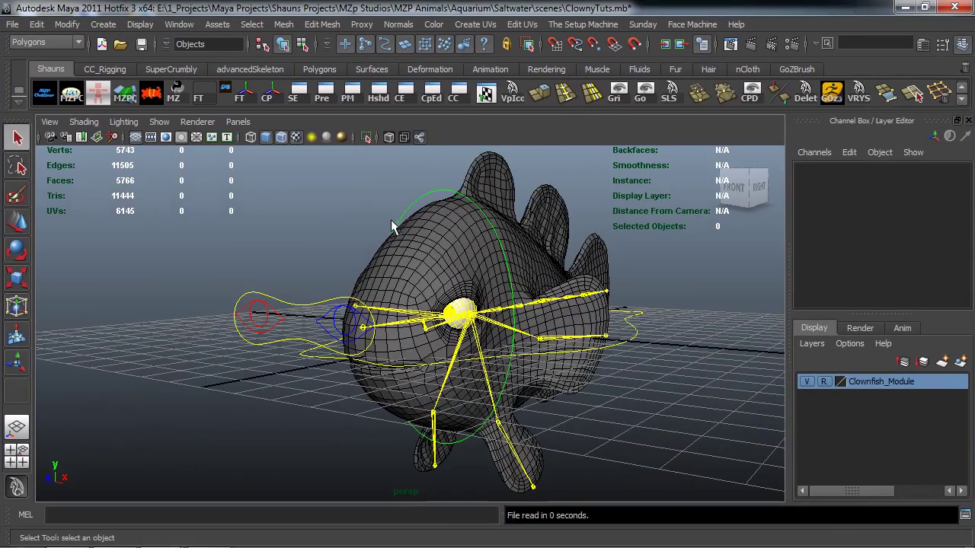
Step: Examine the rigged clownfish in the perspective view, briefly selecting its CC_Clownfish_Main_Master control with the Move tool and deselecting it
alt+drag(392, 235, 381, 269)
alt+drag(563, 360, 548, 306)
alt+drag(554, 373, 572, 355)
key(w)
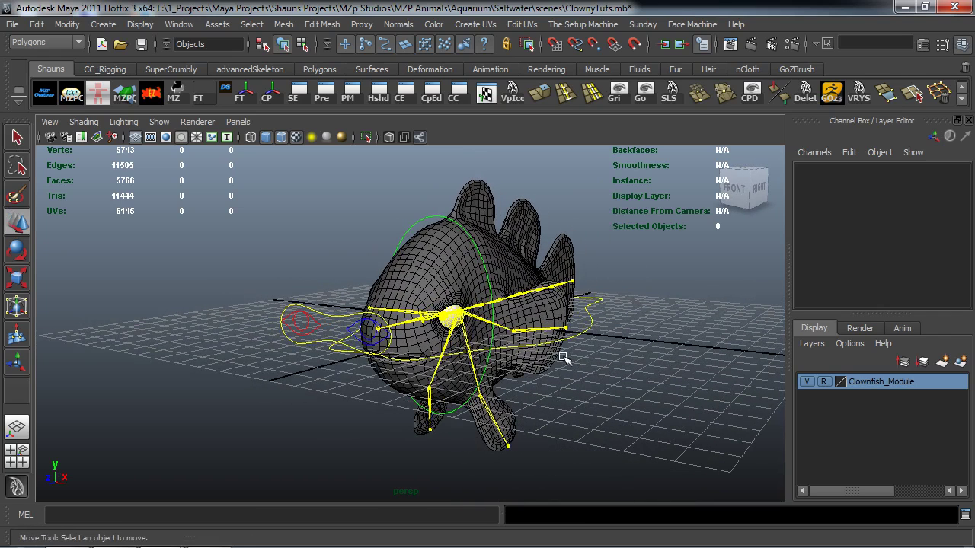
alt+drag(459, 310, 457, 313)
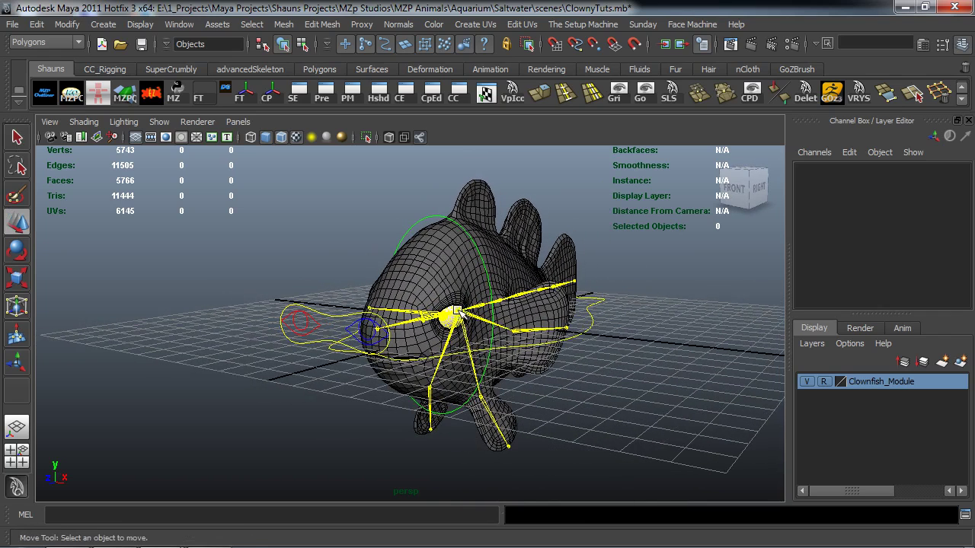
click(606, 323)
scroll(929, 274, down, 1)
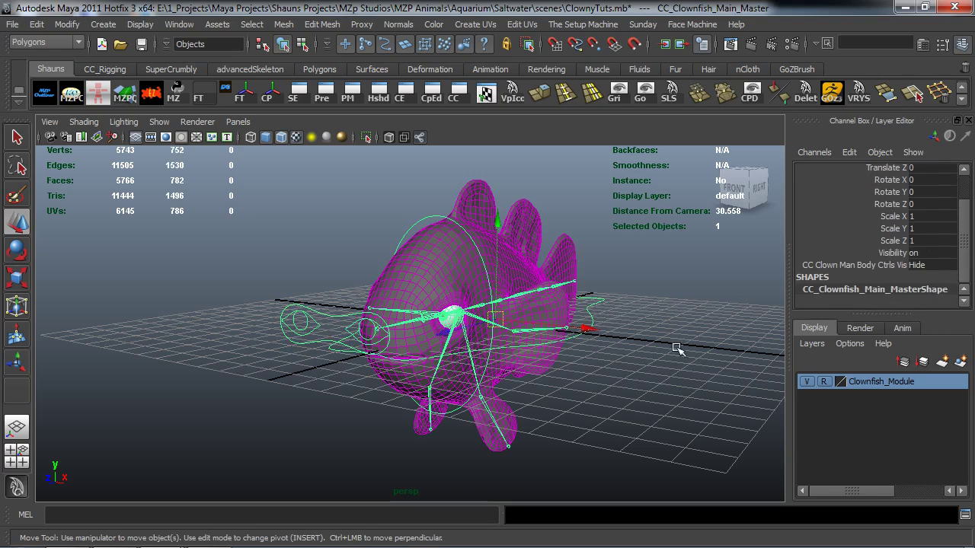
click(219, 253)
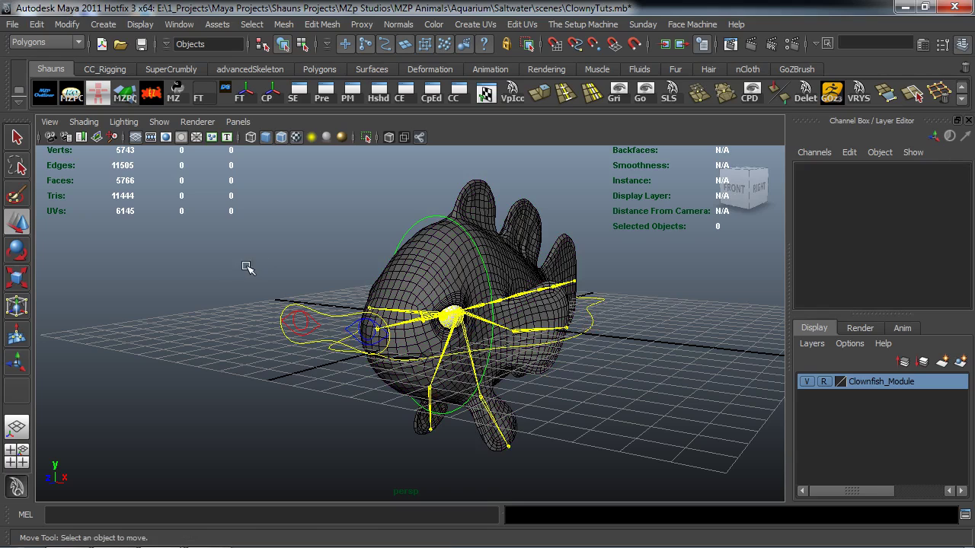
alt+drag(246, 268, 251, 264)
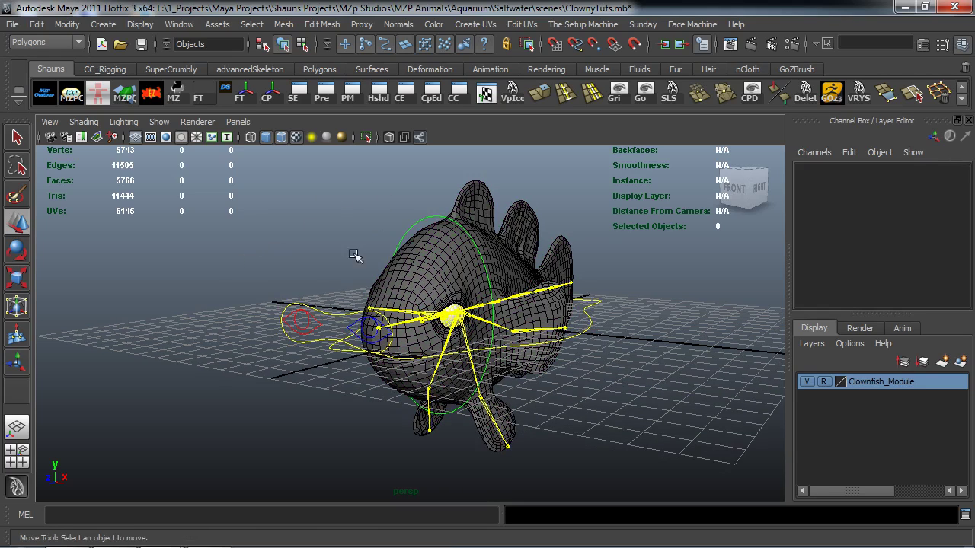